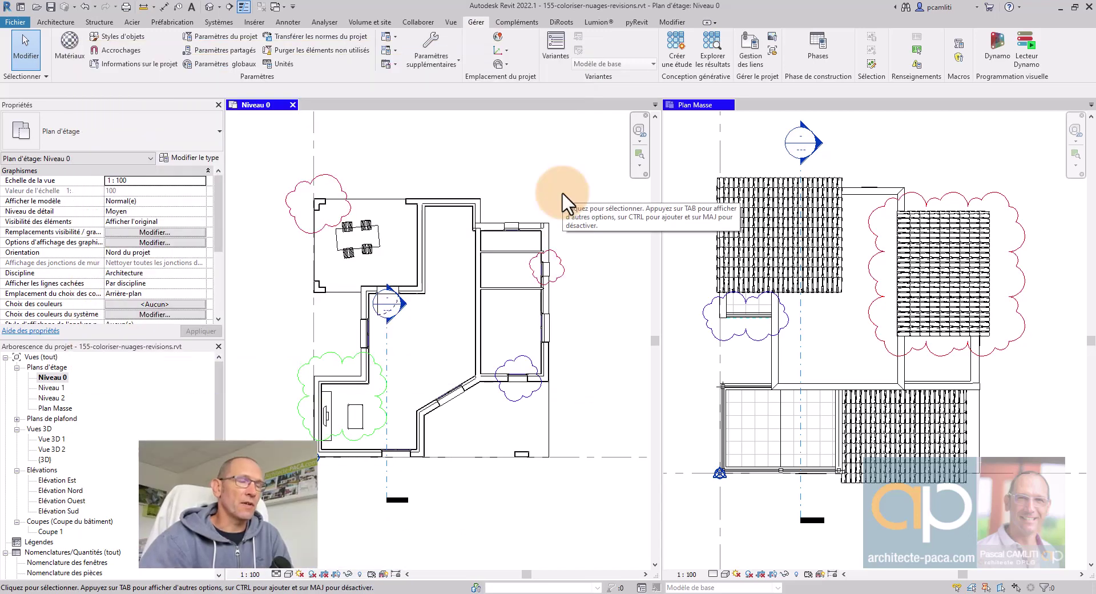
Step: Dismiss the save reminder without saving the project
click(561, 191)
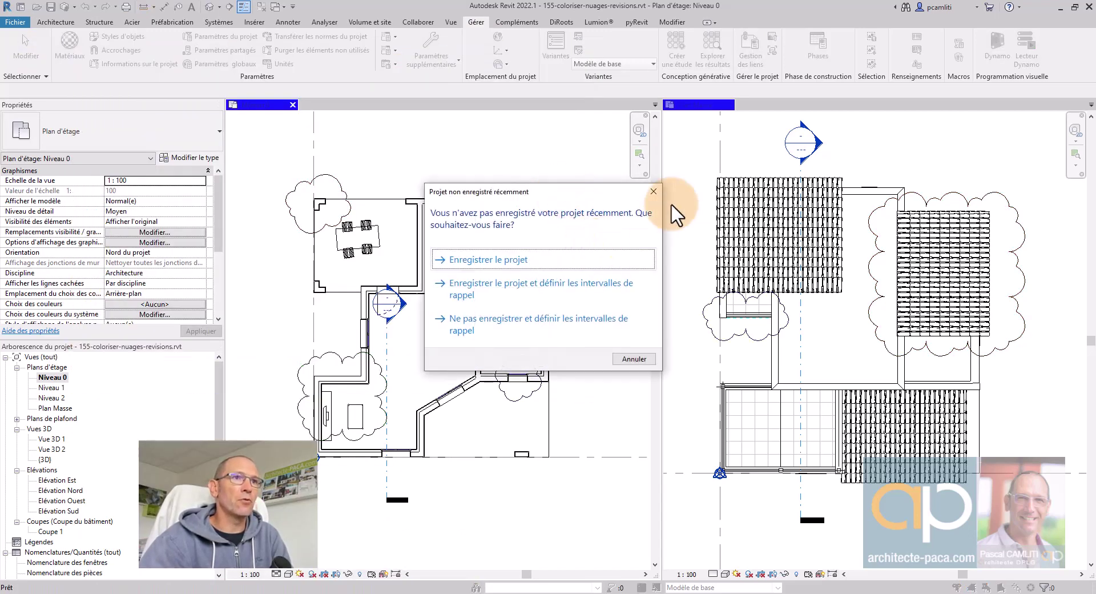
click(654, 191)
click(594, 260)
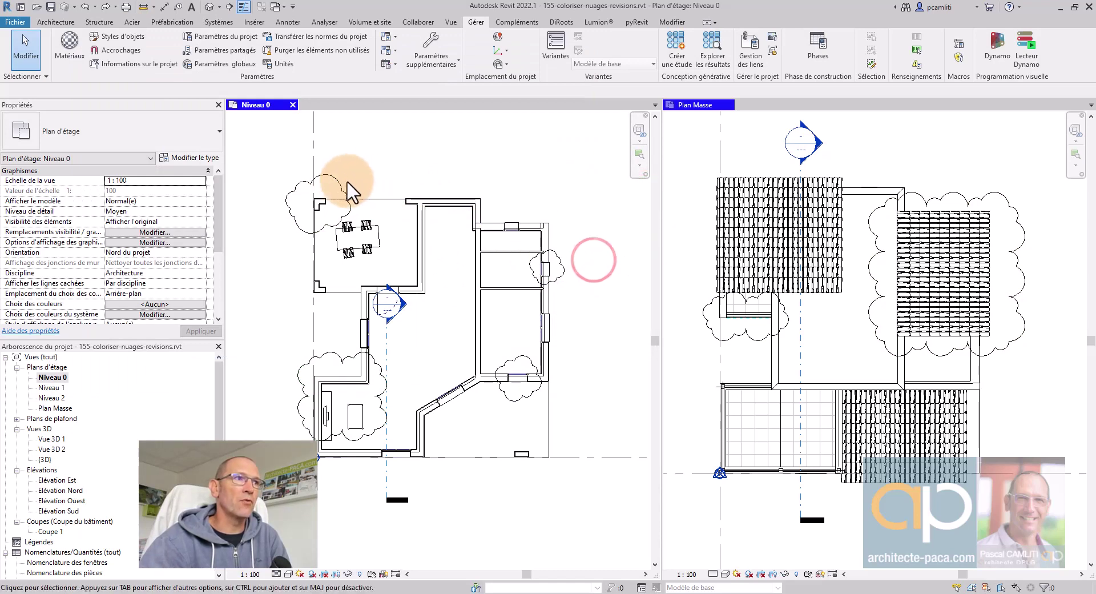
Step: Widen the Niveau 0 view beside the Plan Masse view and look over its revision clouds
middle_drag(397, 177, 409, 182)
scroll(491, 293, up, 2)
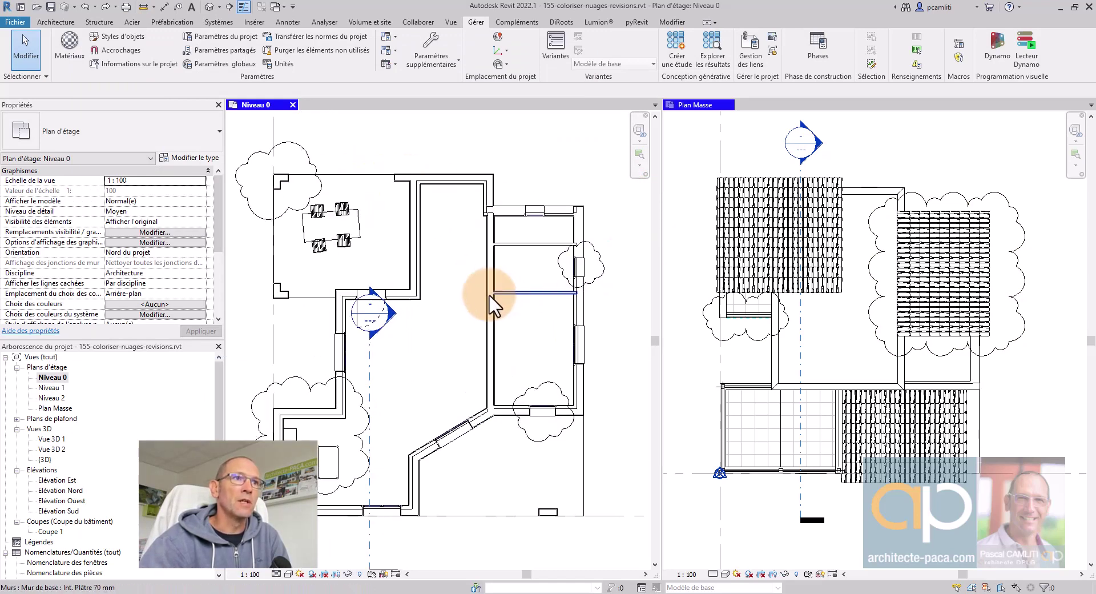
middle_drag(474, 284, 499, 278)
scroll(501, 278, down, 1)
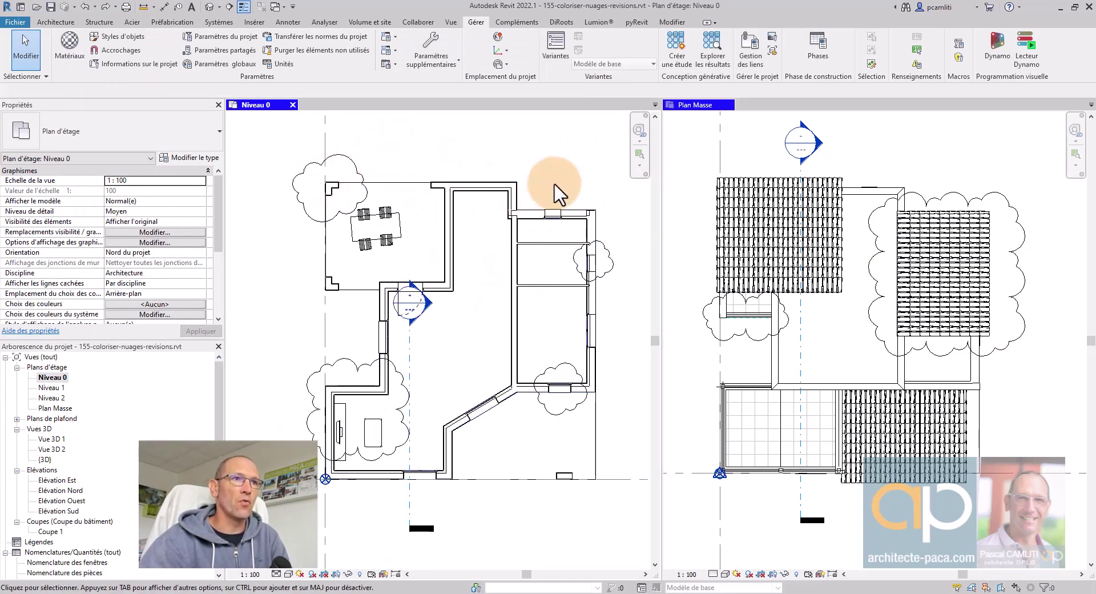
middle_drag(577, 179, 594, 170)
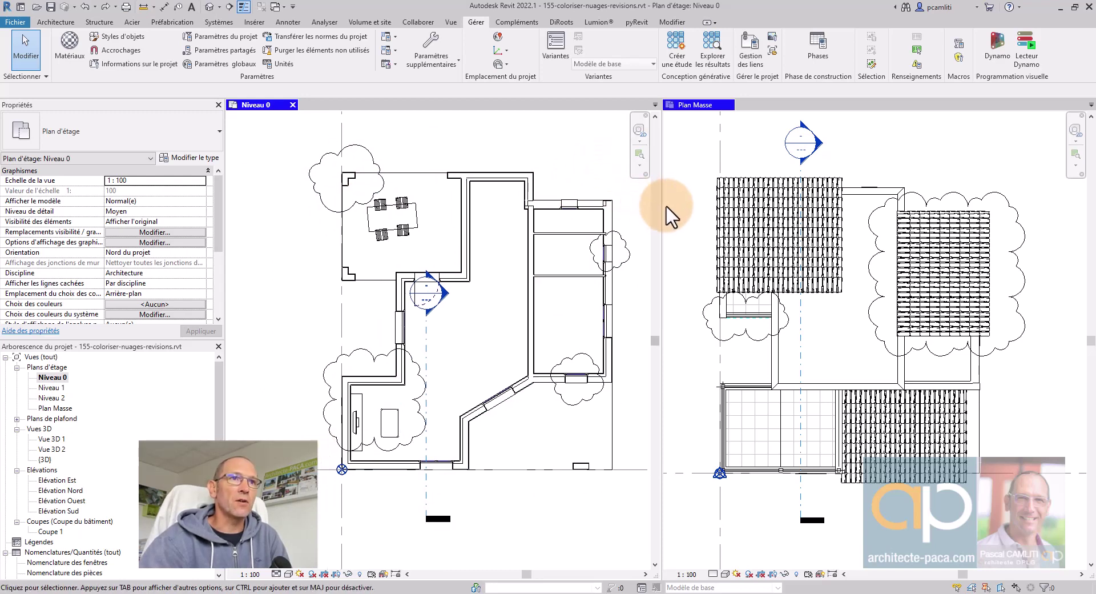
drag(656, 208, 689, 230)
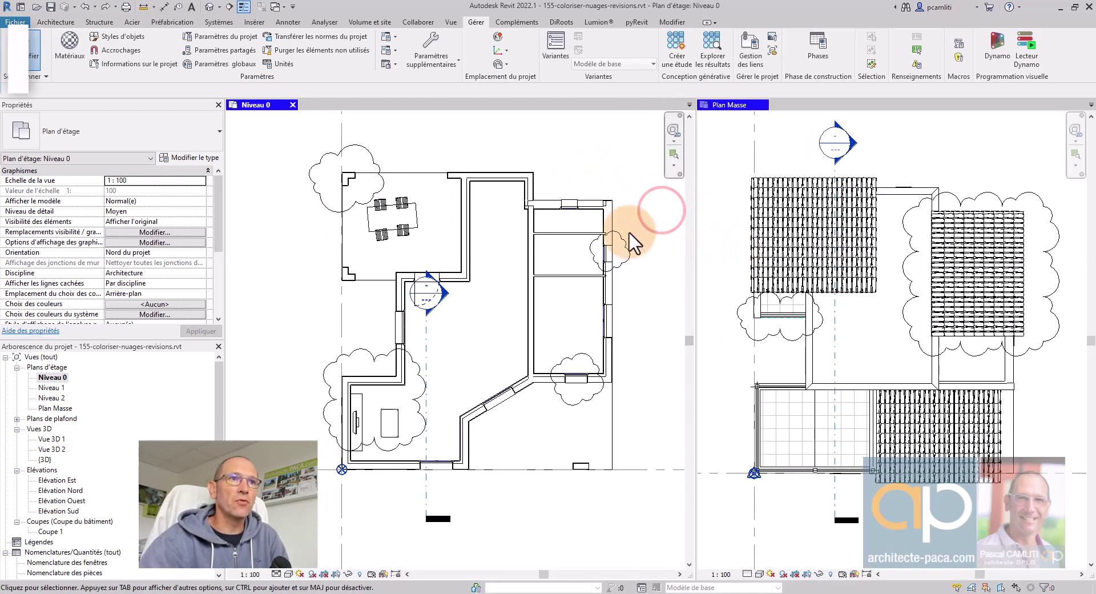
scroll(632, 234, up, 1)
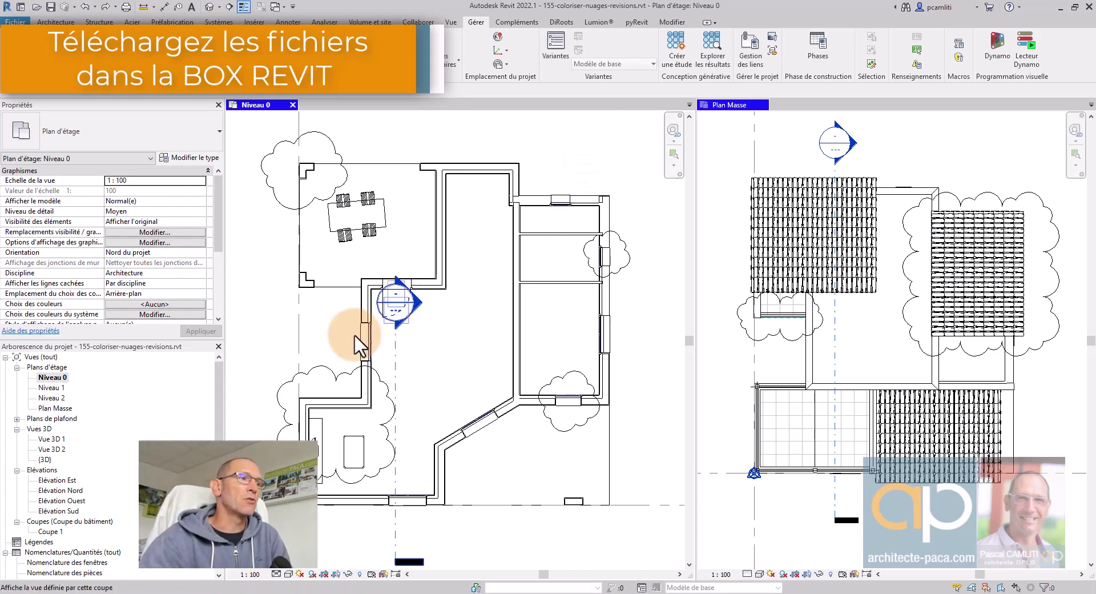
Step: Open the Niveau 1 plan and sketch a rectangular revision cloud around the upper-left outer corner of Chambre 1
double_click(60, 389)
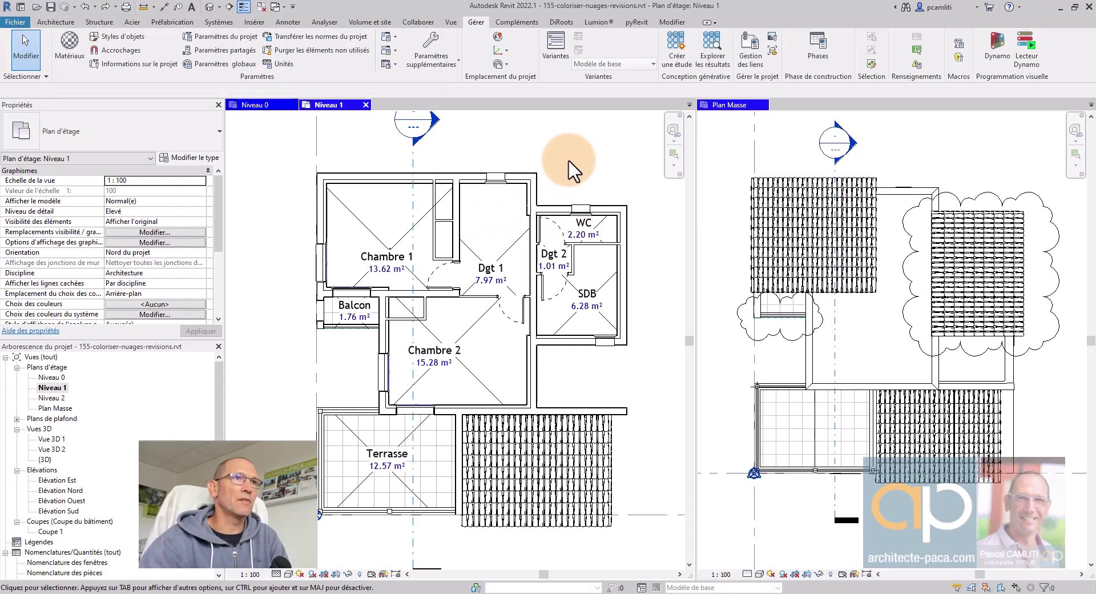
click(294, 21)
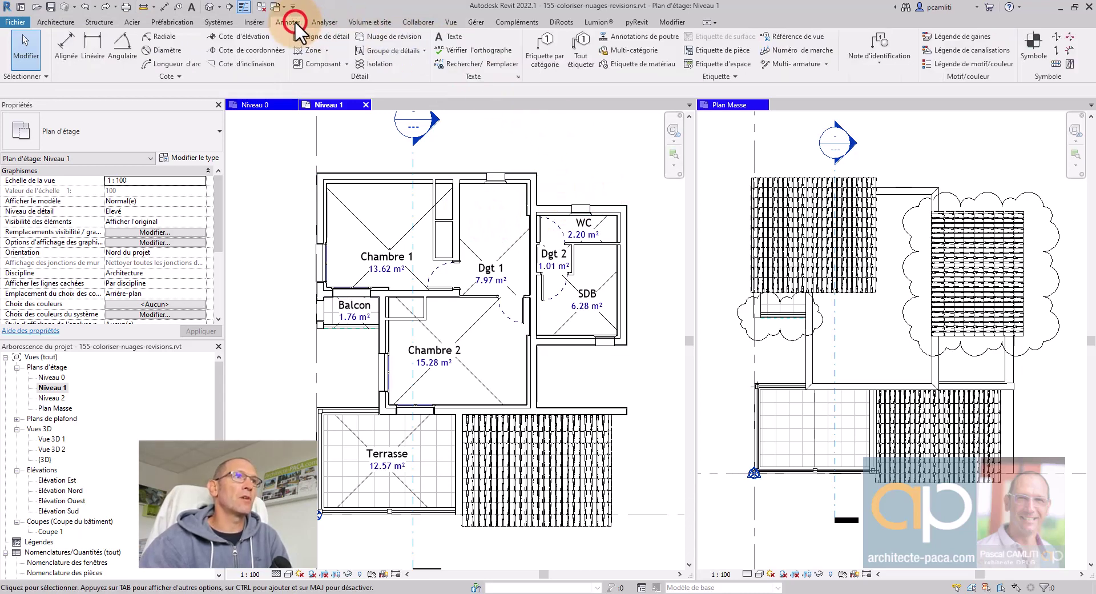
click(386, 35)
click(304, 156)
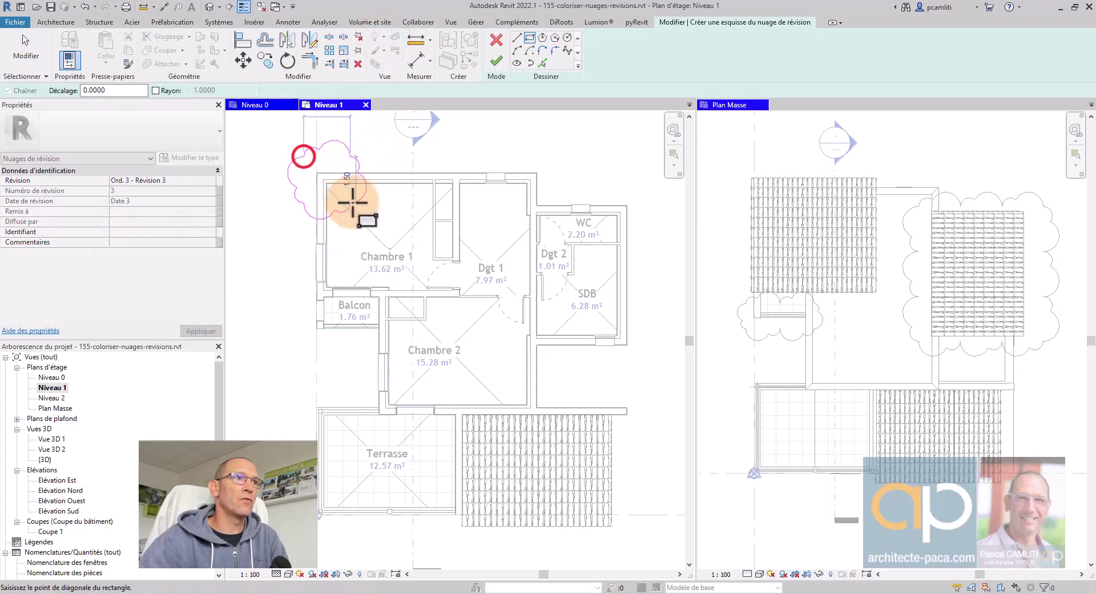
click(354, 203)
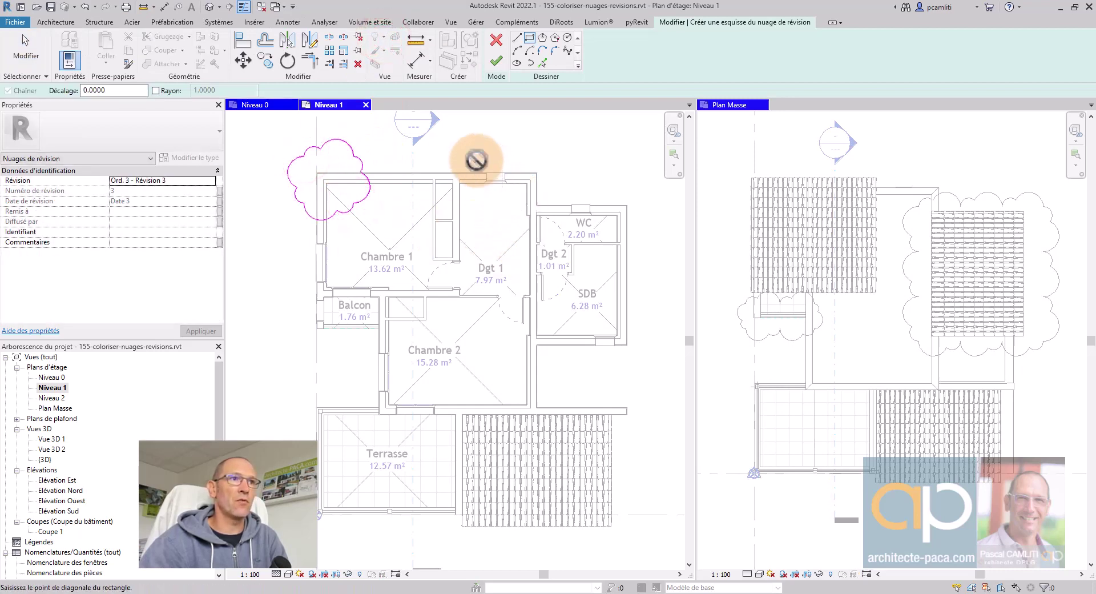
Step: Add cloud outlines around the Dgt 1 window and the lower-left corner of Chambre 2, and finish the revision cloud sketch
click(476, 159)
click(508, 194)
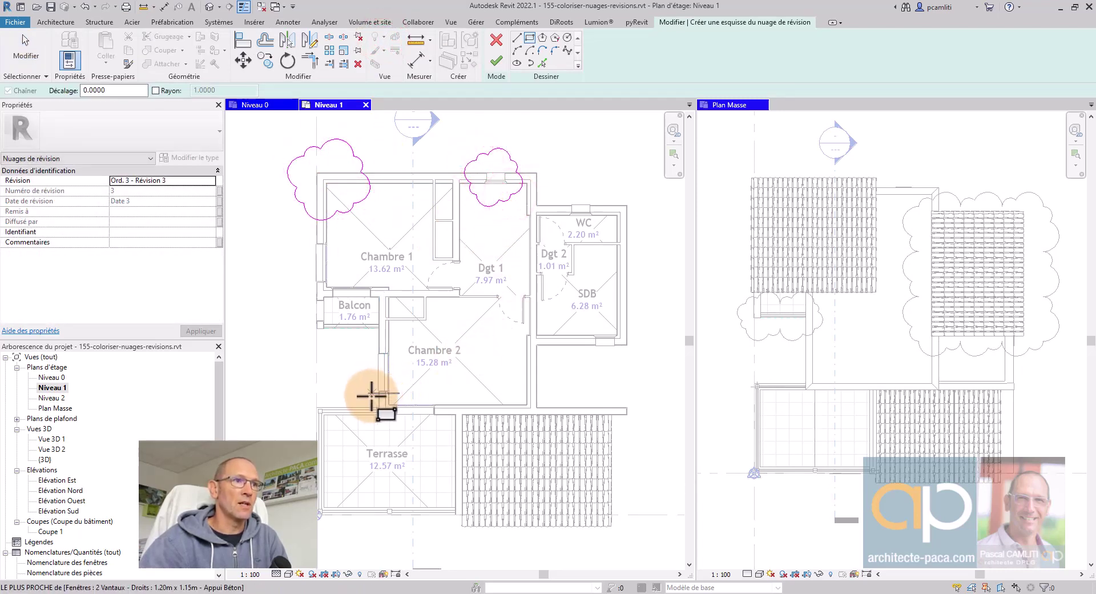
click(367, 347)
click(435, 425)
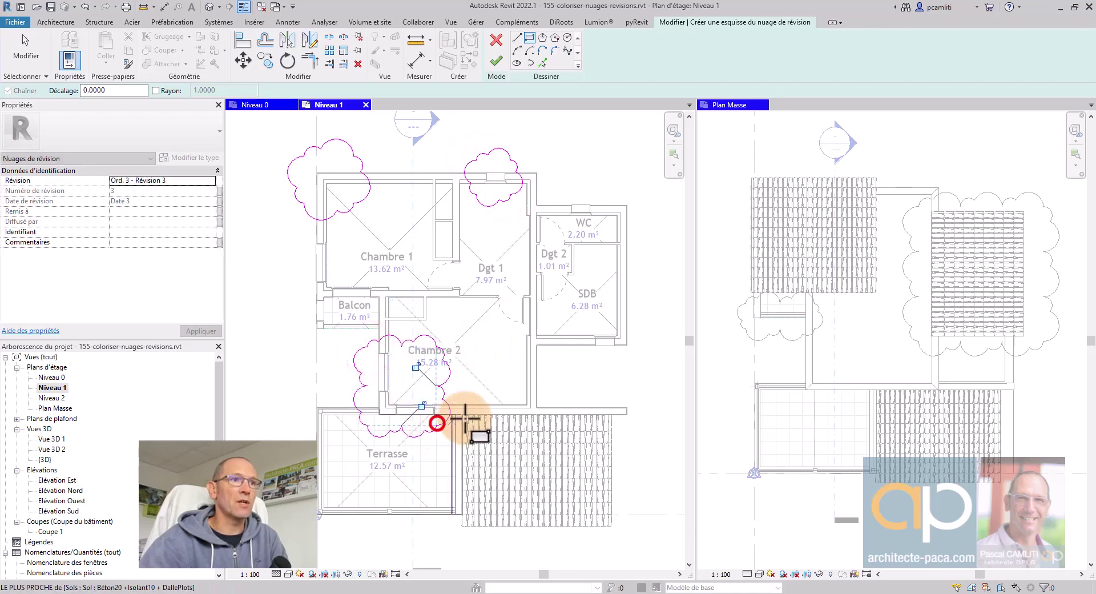
key(Escape)
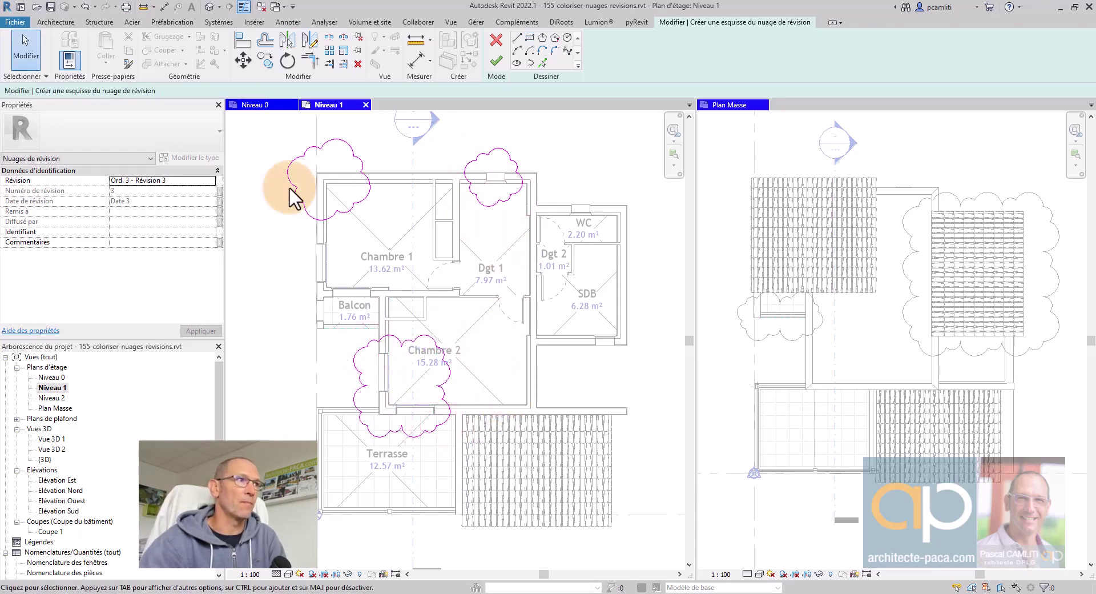
click(495, 61)
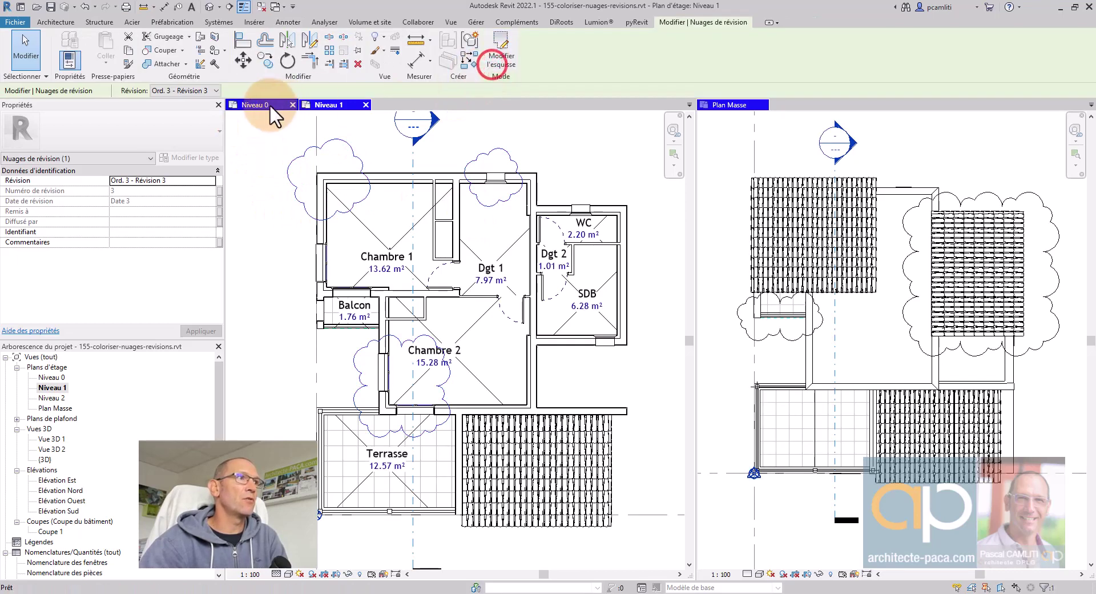
Step: Assign the new three-part revision cloud to Ord. 1 - Révision 1
click(216, 91)
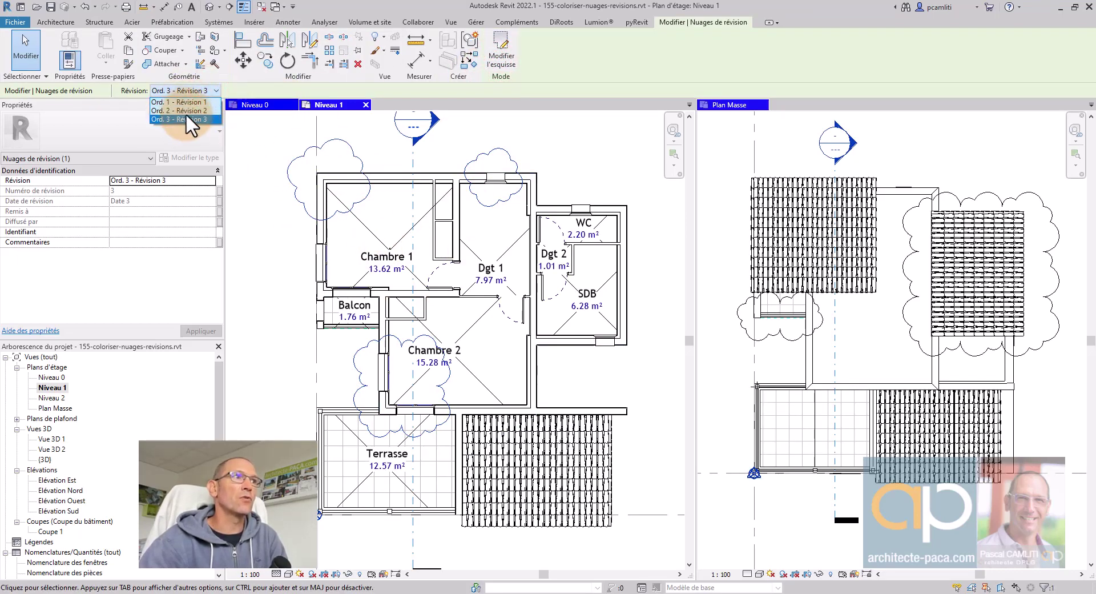
click(334, 130)
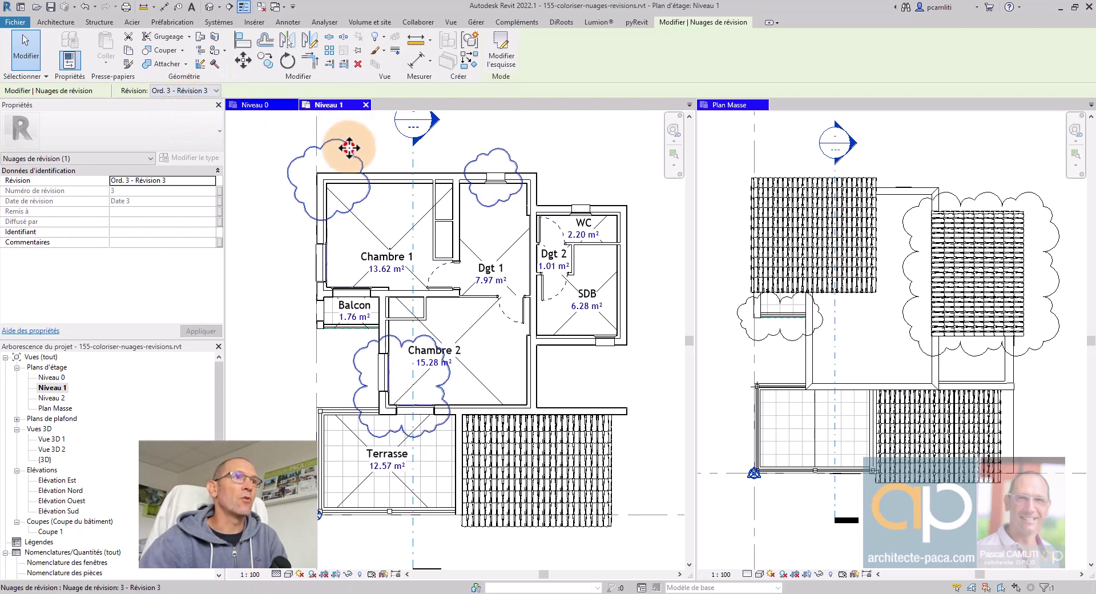
click(348, 147)
click(207, 88)
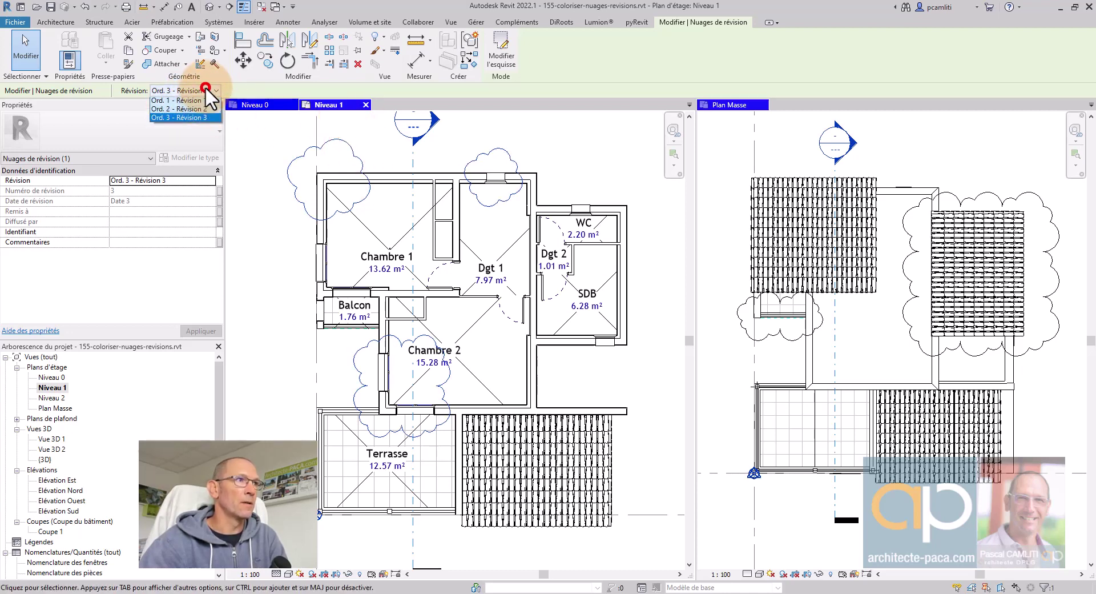
click(200, 102)
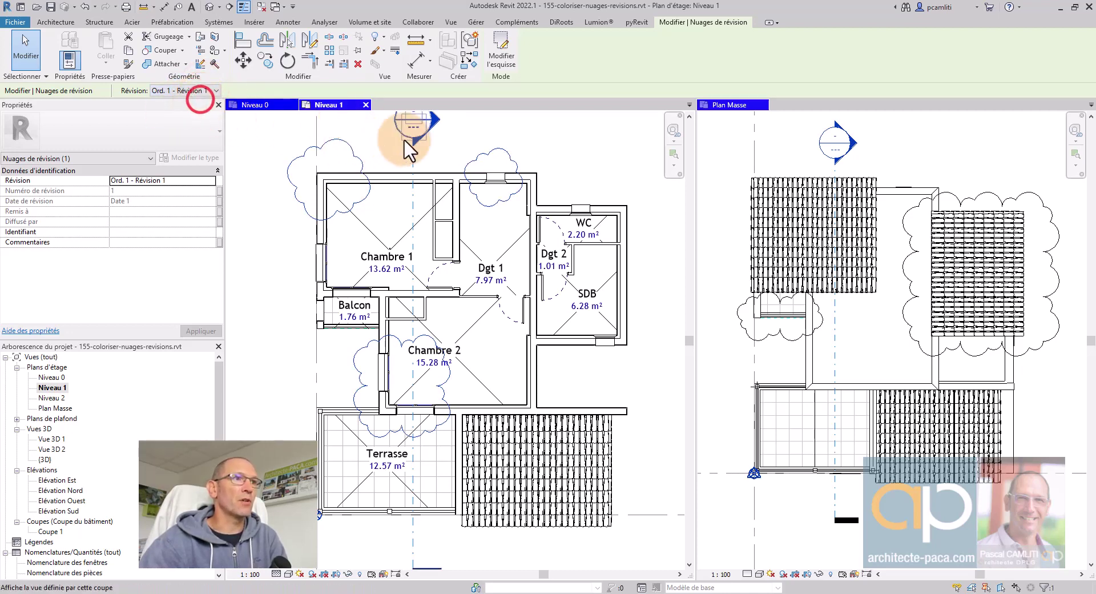
click(555, 166)
Step: Draw a rectangular revision cloud around the WC window on Niveau 1 and assign it to Ord. 2 - Révision 2
click(374, 48)
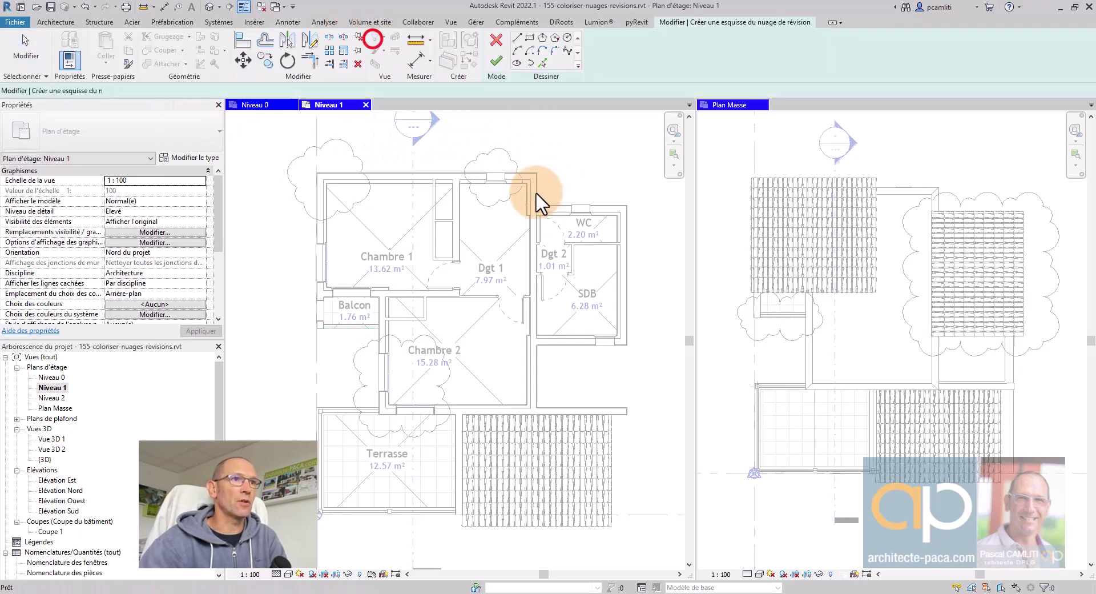
click(558, 195)
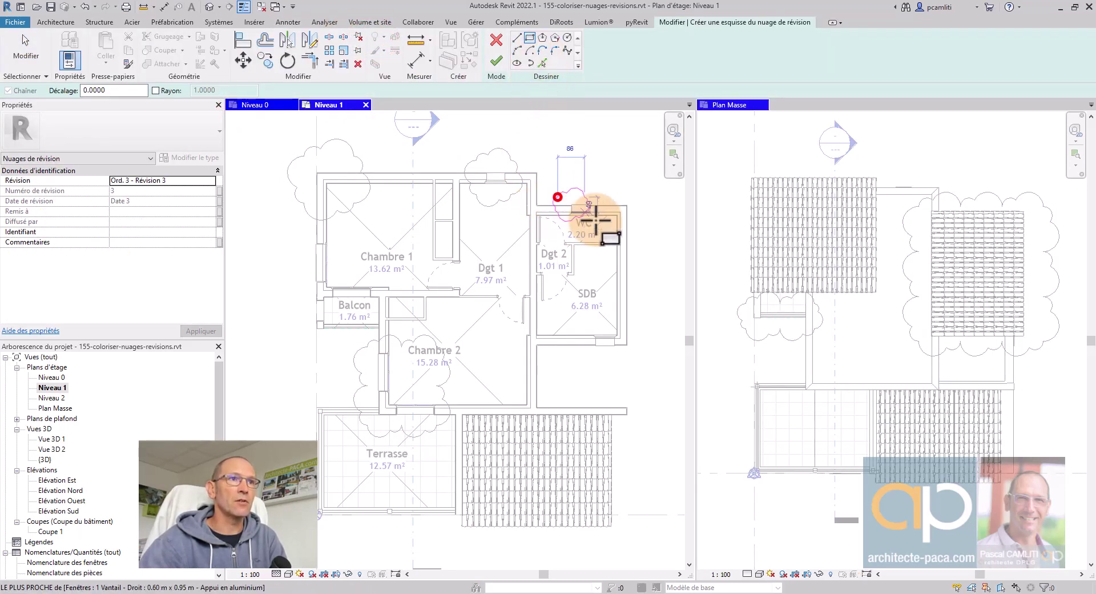
click(603, 226)
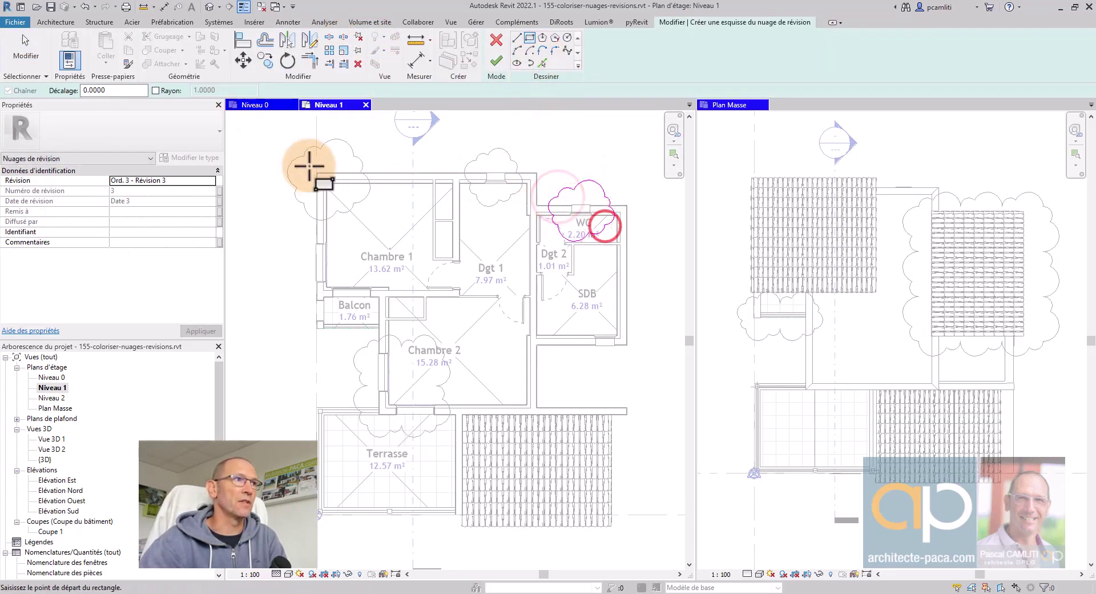
click(211, 181)
click(169, 197)
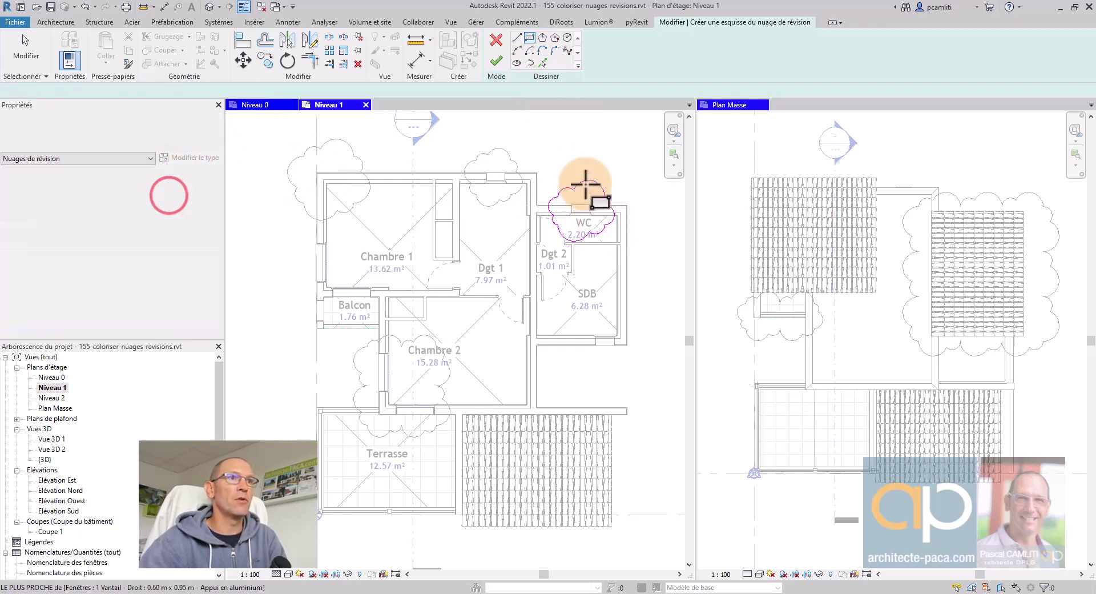
click(497, 61)
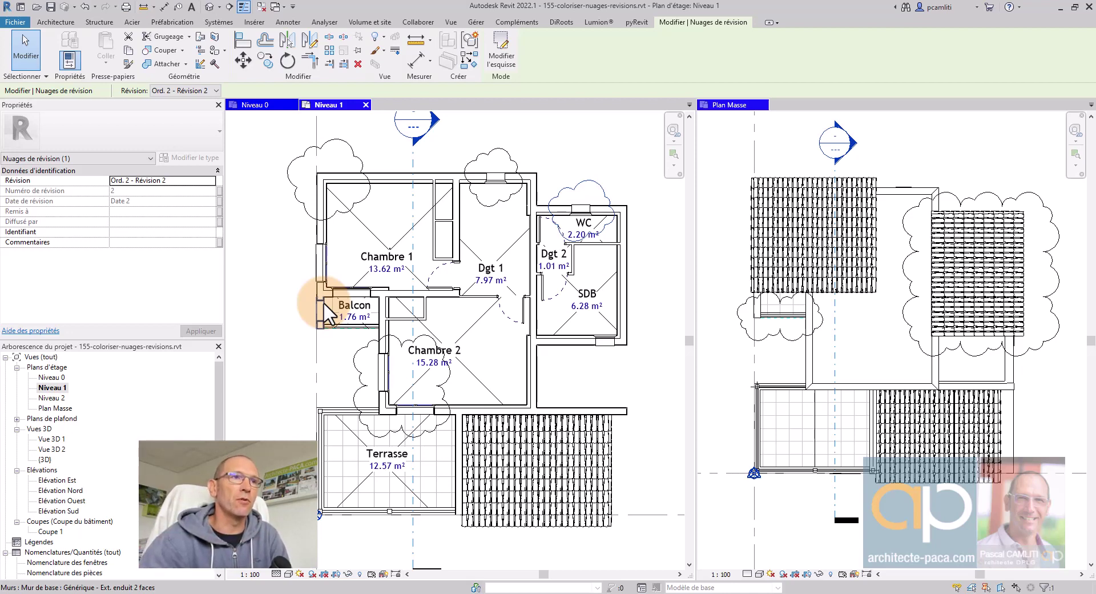
click(620, 162)
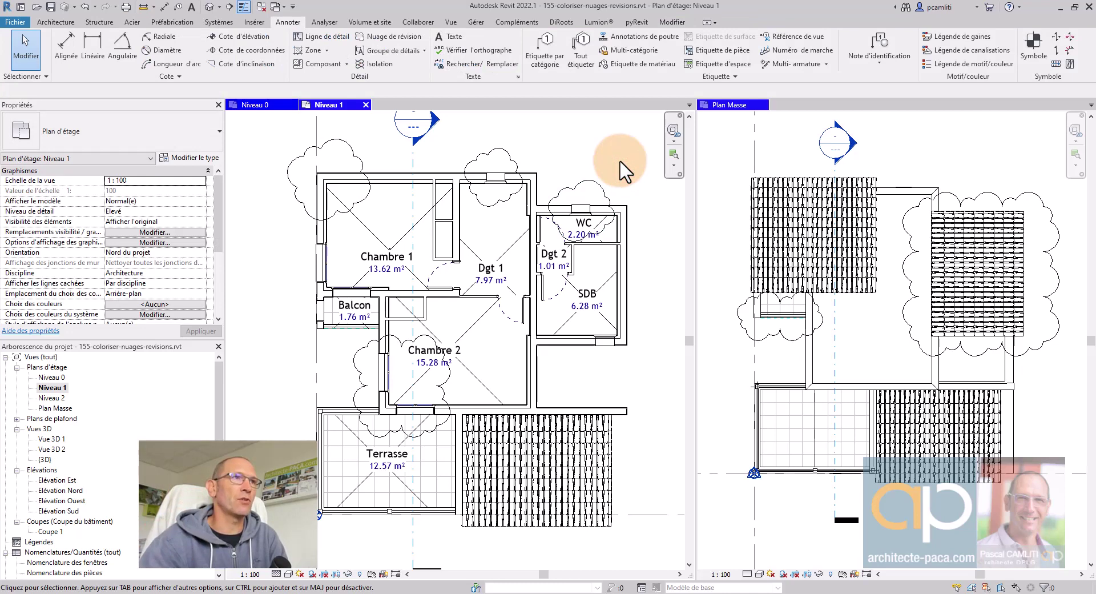
Step: Review the project's list of sheet revisions and close it without changes
click(451, 23)
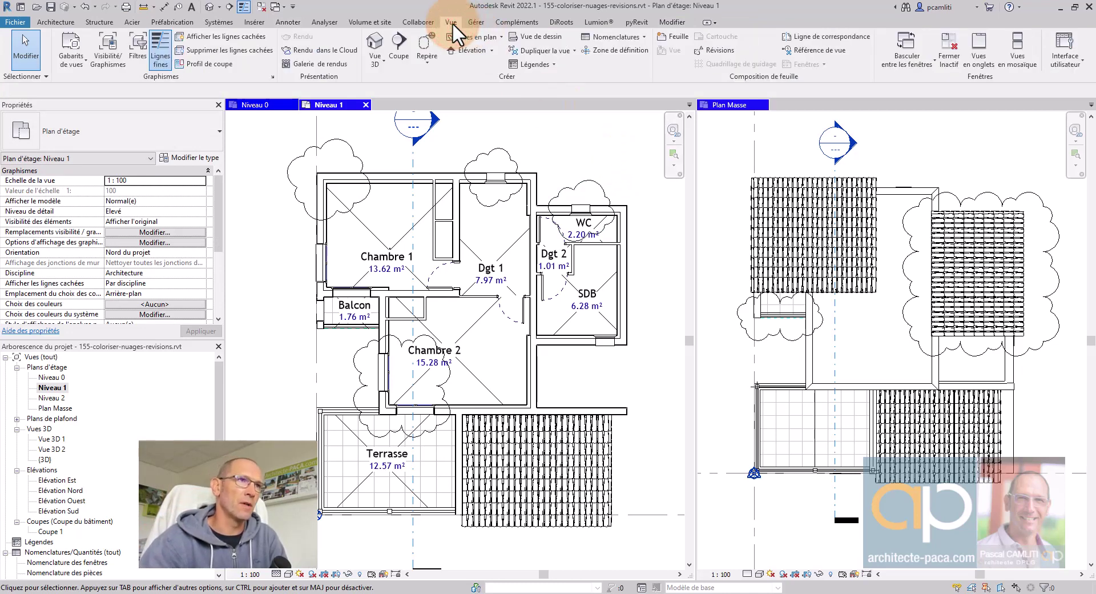
click(721, 52)
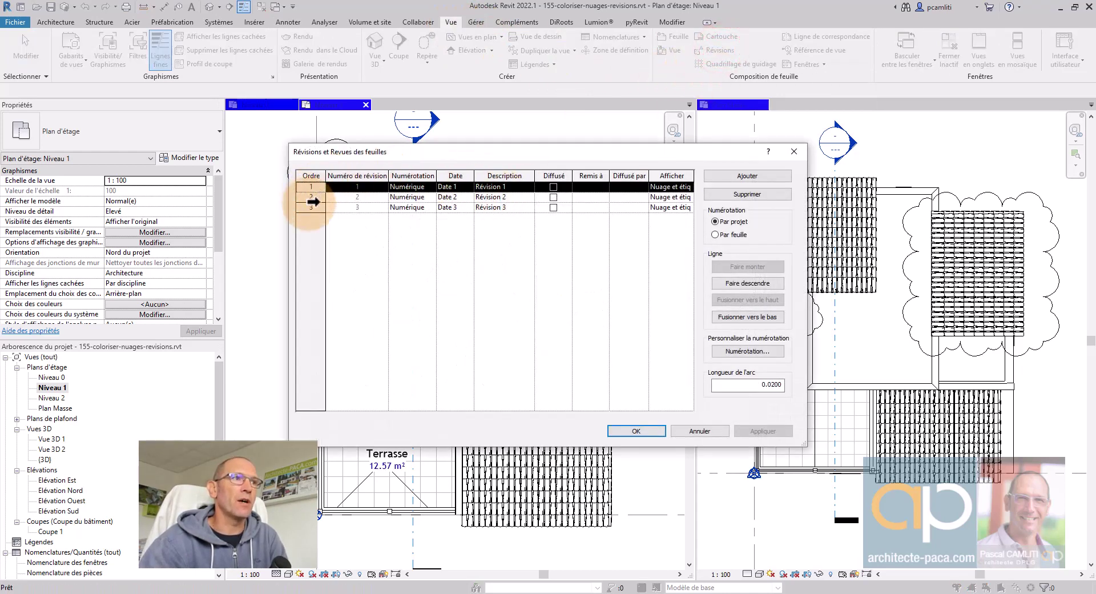
click(748, 176)
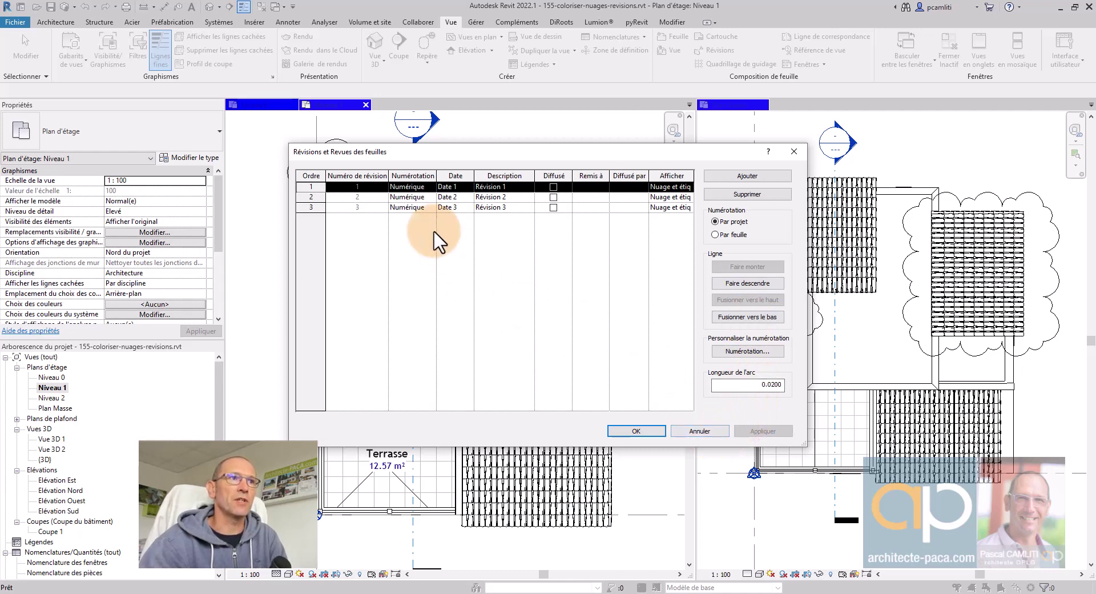
click(704, 432)
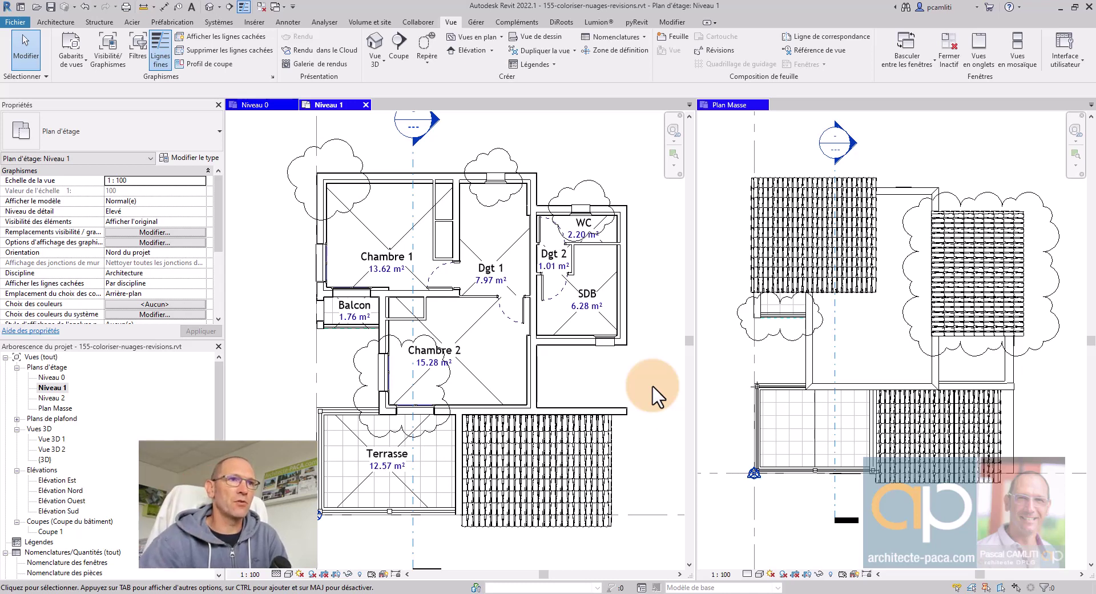
Step: Run the 155-coloriser-nuages-revisions script in Dynamo Player, close the player and inspect the clouds on Niveau 1
click(477, 22)
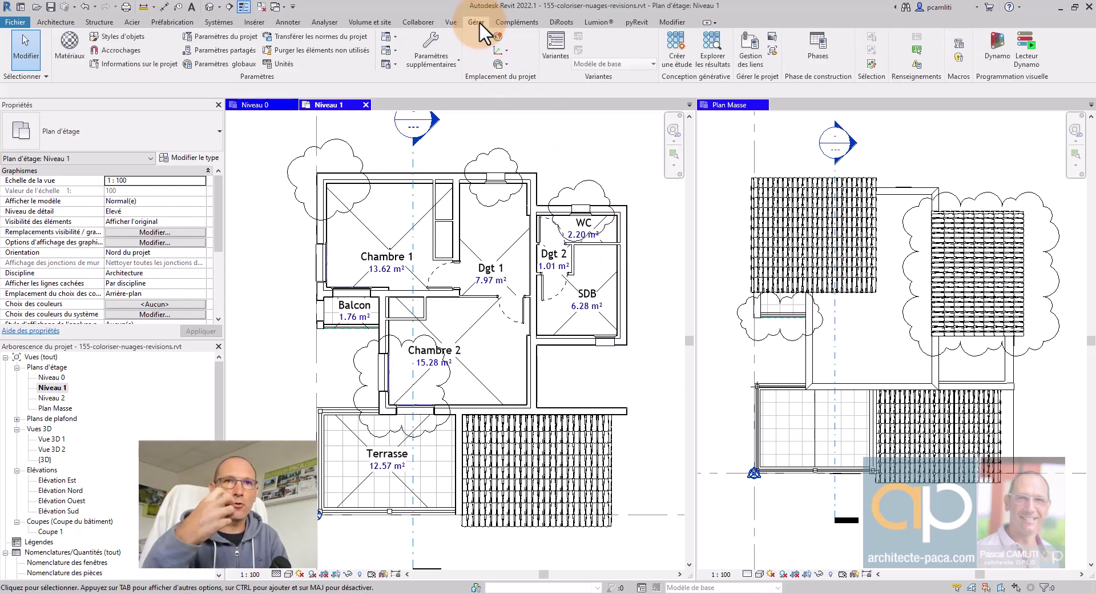
click(1026, 49)
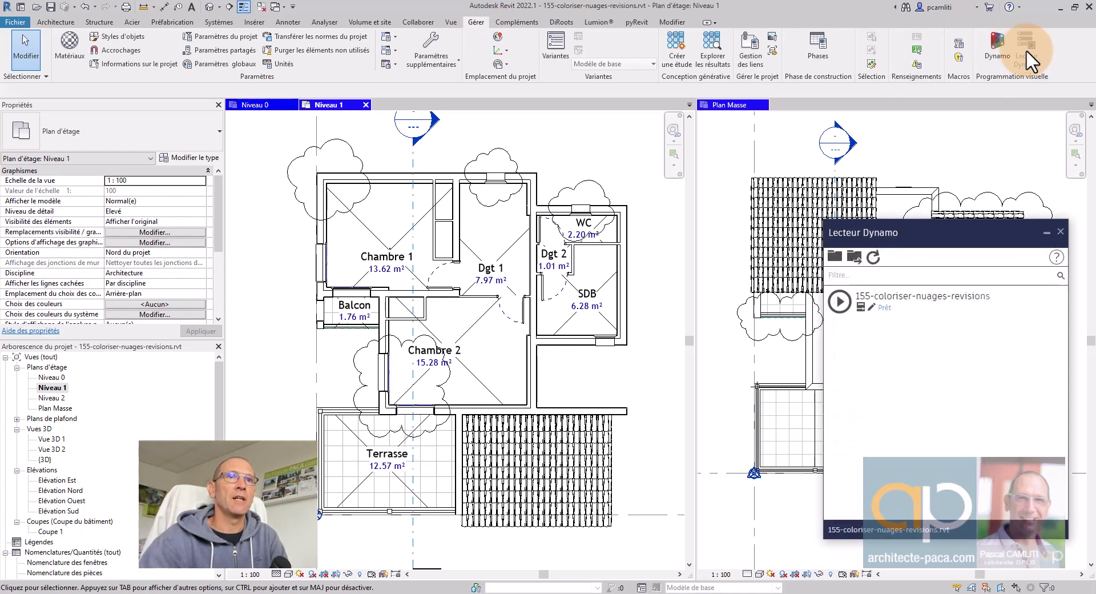
drag(969, 225, 915, 147)
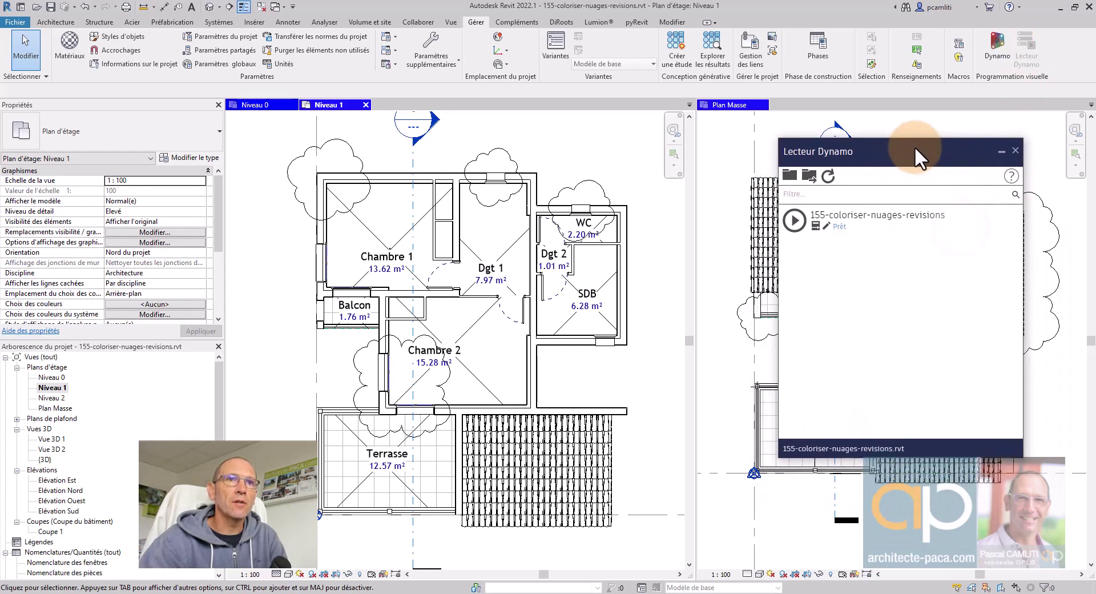
click(795, 220)
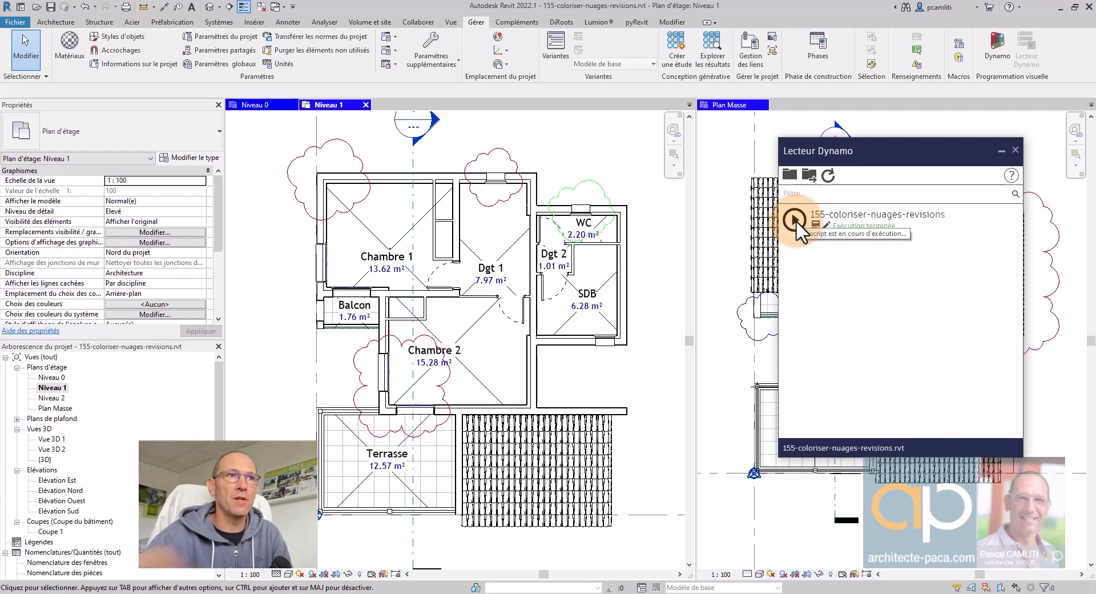
click(1015, 149)
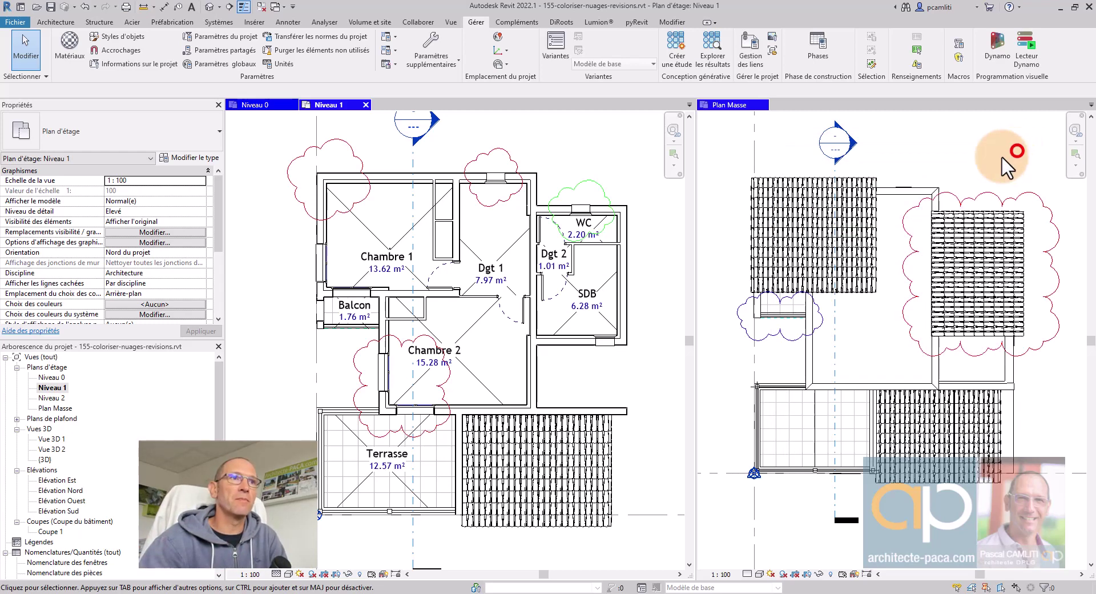
scroll(531, 184, up, 2)
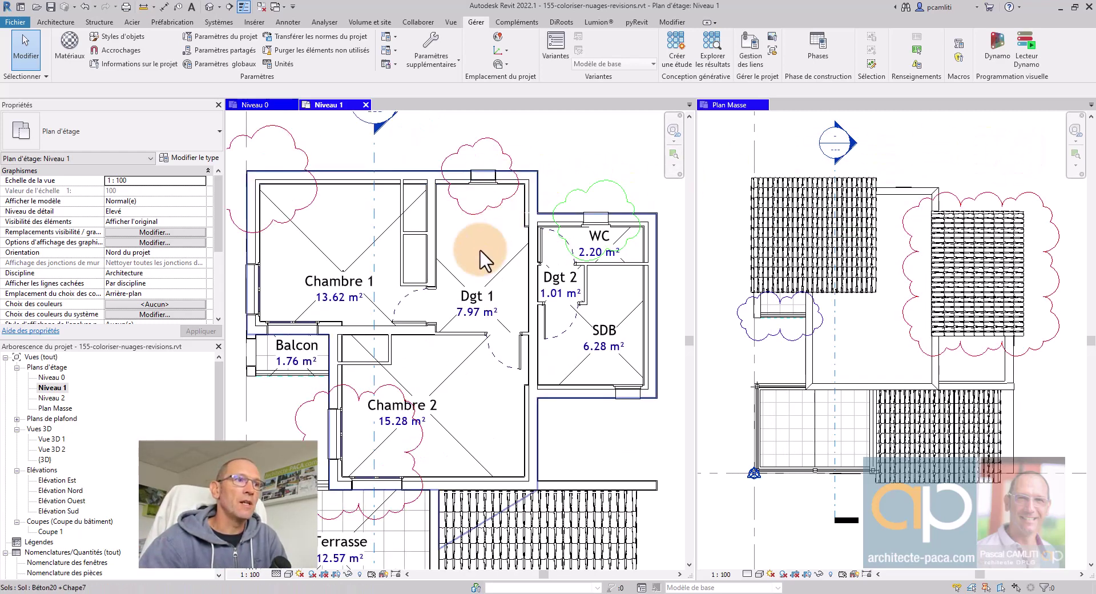
Step: Check the revision assigned to the coloured clouds on Niveau 1 and around the large roof on Plan Masse
click(509, 156)
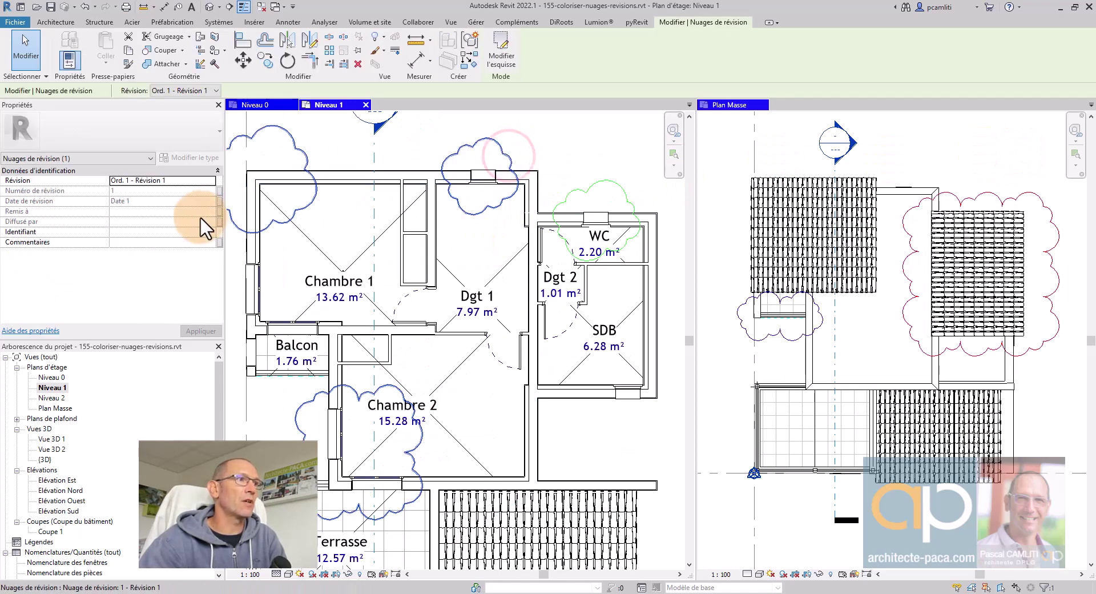
click(301, 216)
click(951, 196)
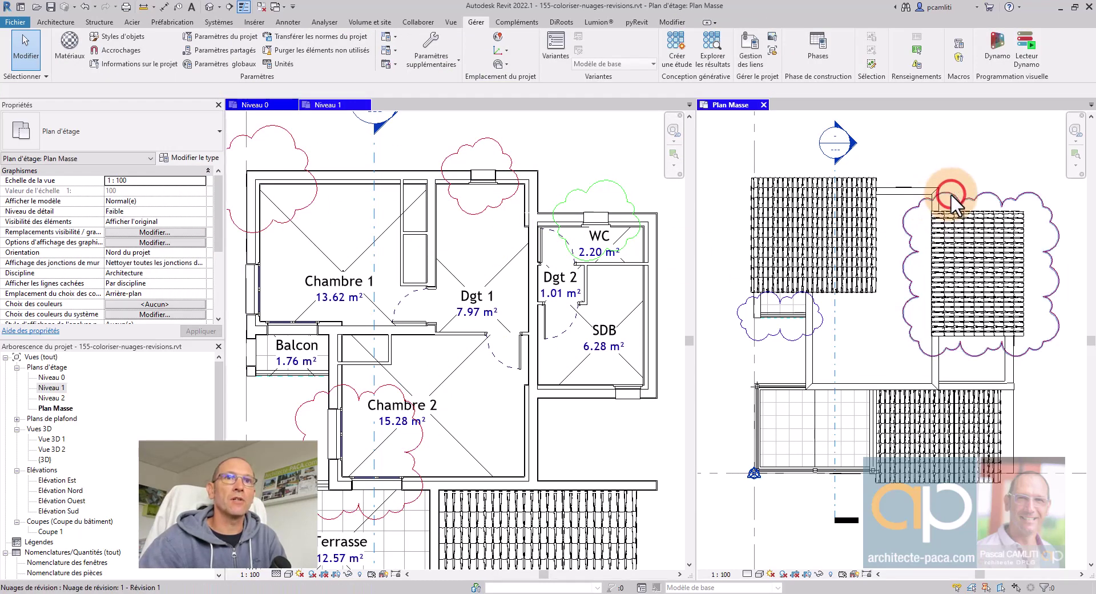
click(950, 195)
key(Escape)
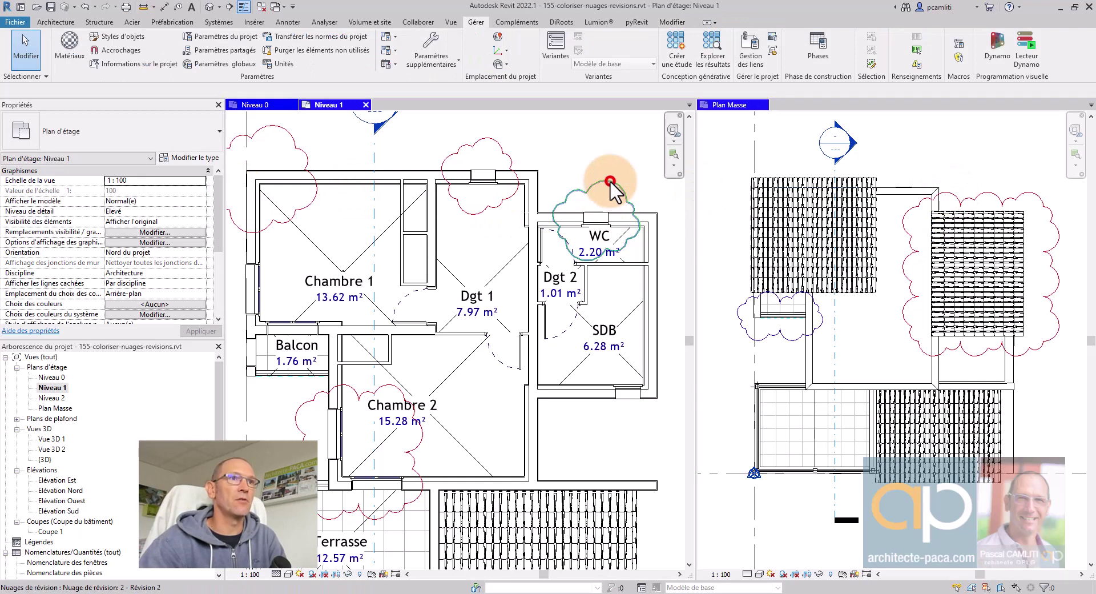
click(610, 181)
key(Escape)
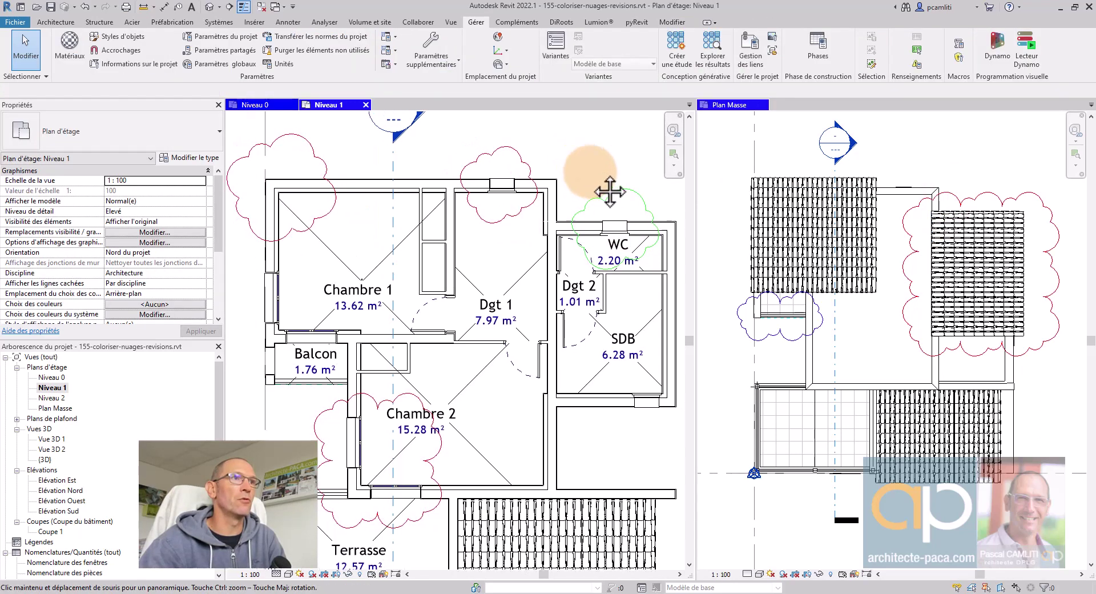
Step: Check the revision assigned to the green and blue clouds on Niveau 0
click(269, 105)
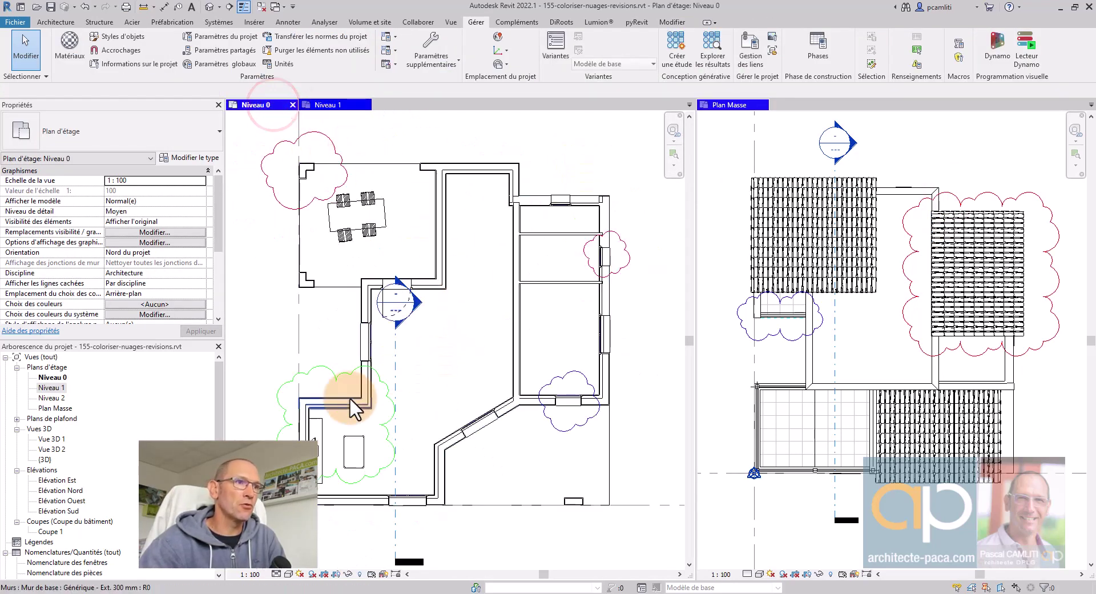
click(340, 375)
key(Escape)
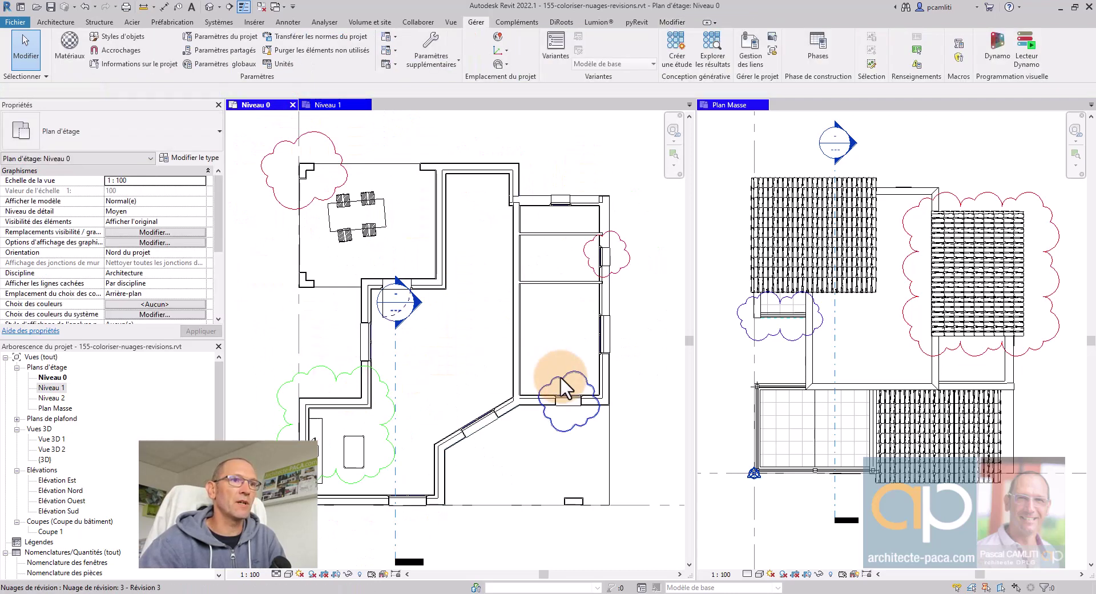
click(559, 378)
middle_drag(633, 288, 663, 315)
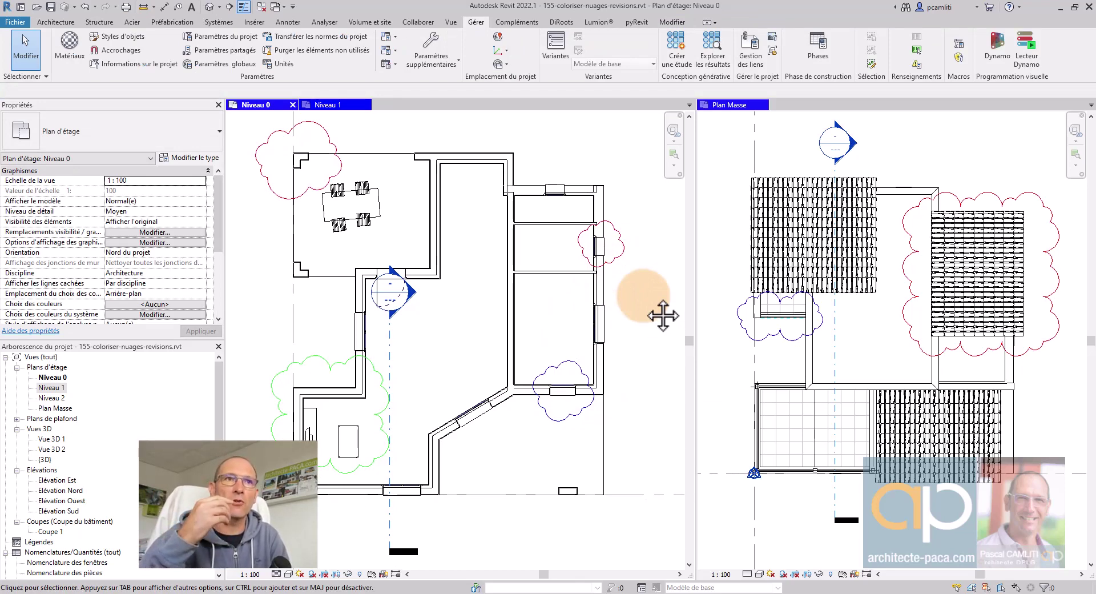
Step: Open the 155-coloriser-nuages-revisions script from Dynamo Player for editing, maximize the Dynamo window and minimize the player
click(1032, 62)
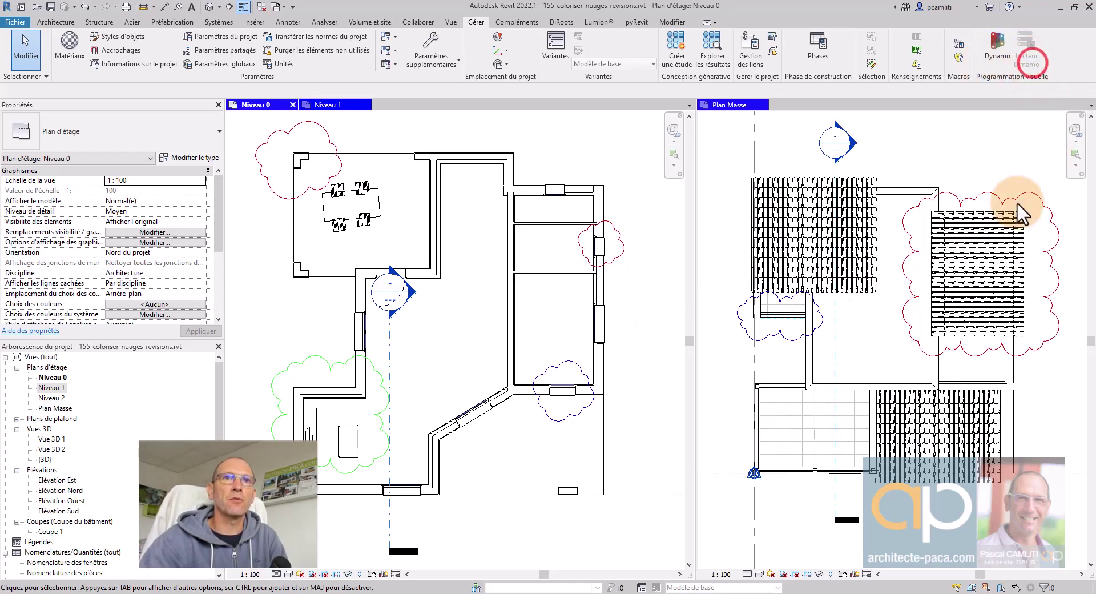
click(827, 226)
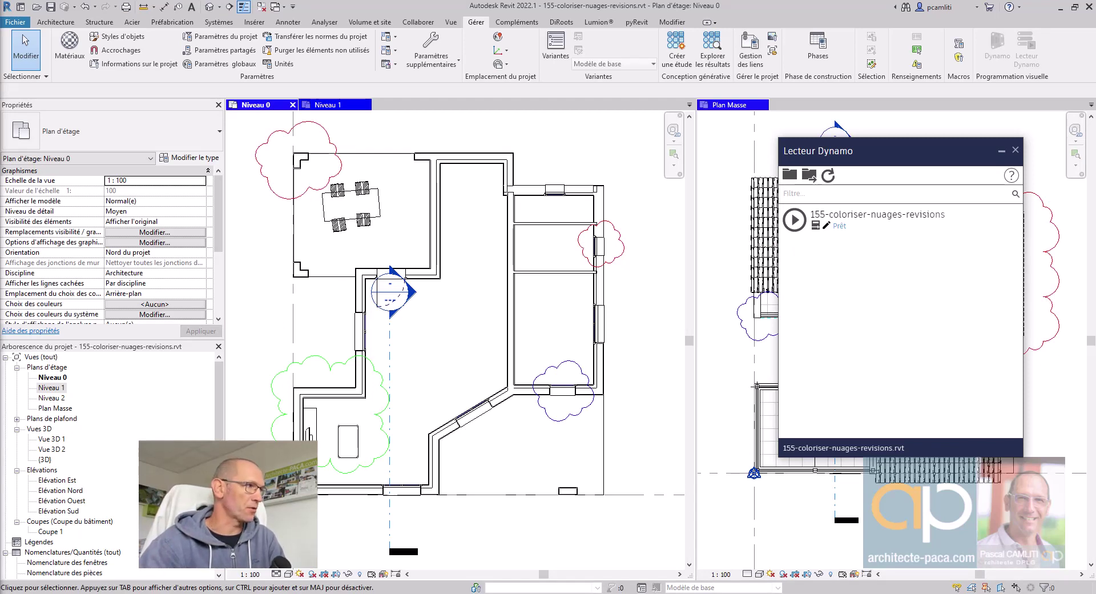
drag(0, 19, 779, 16)
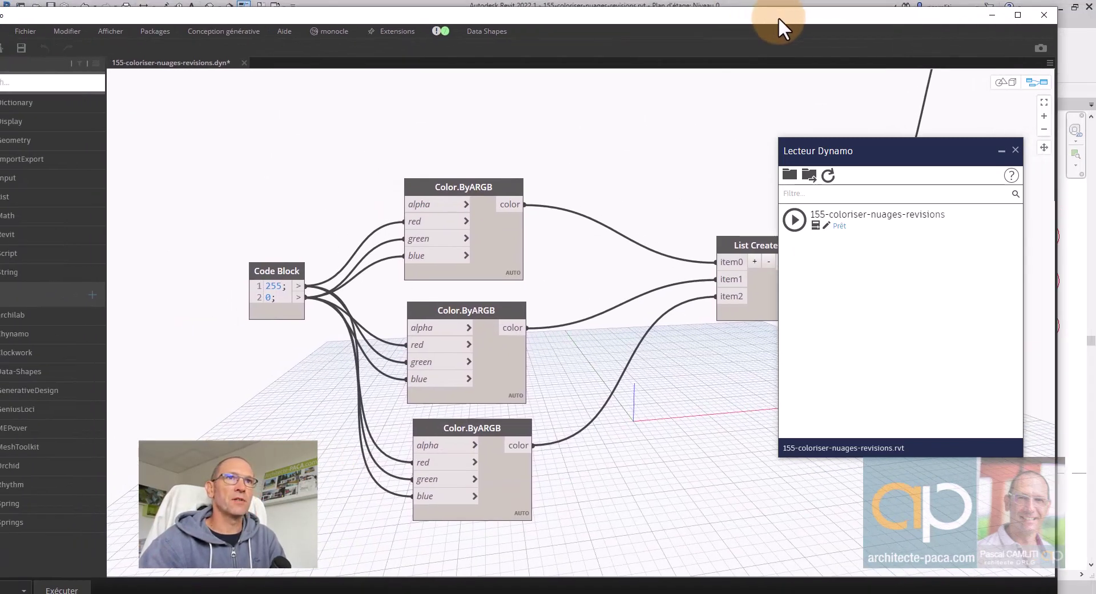
double_click(779, 16)
click(997, 150)
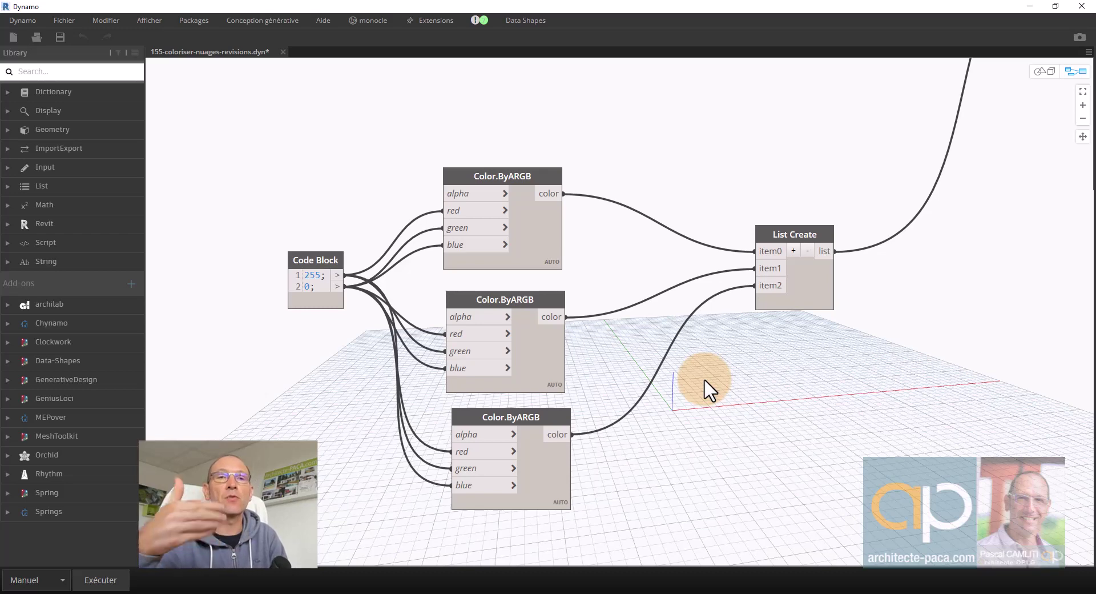
Step: Try adding two extra inputs to the List Create node and remove both again
middle_drag(732, 395, 711, 333)
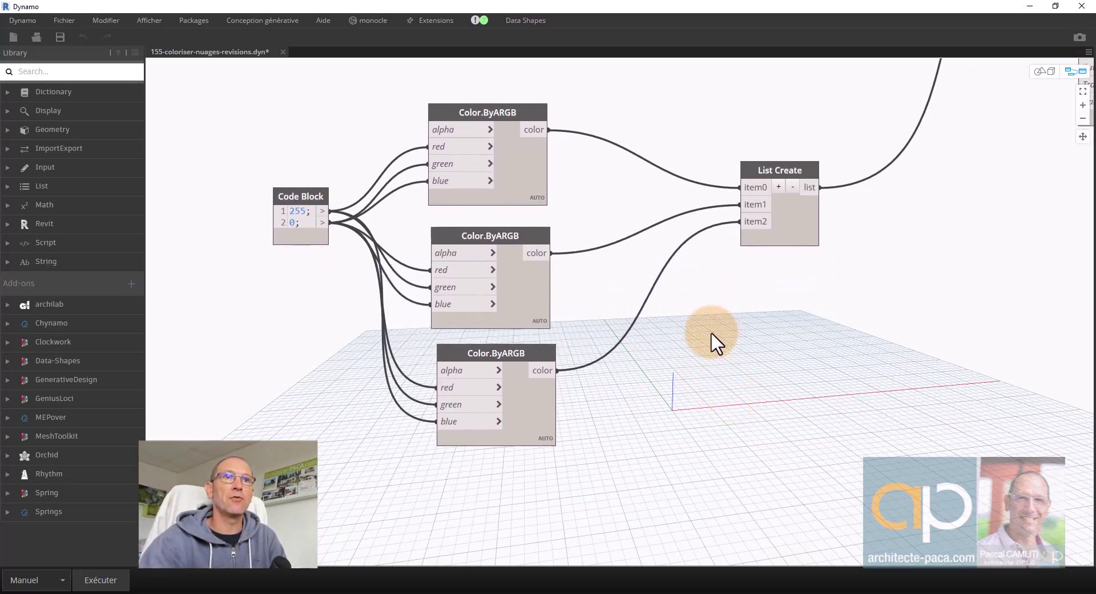
click(778, 187)
click(778, 186)
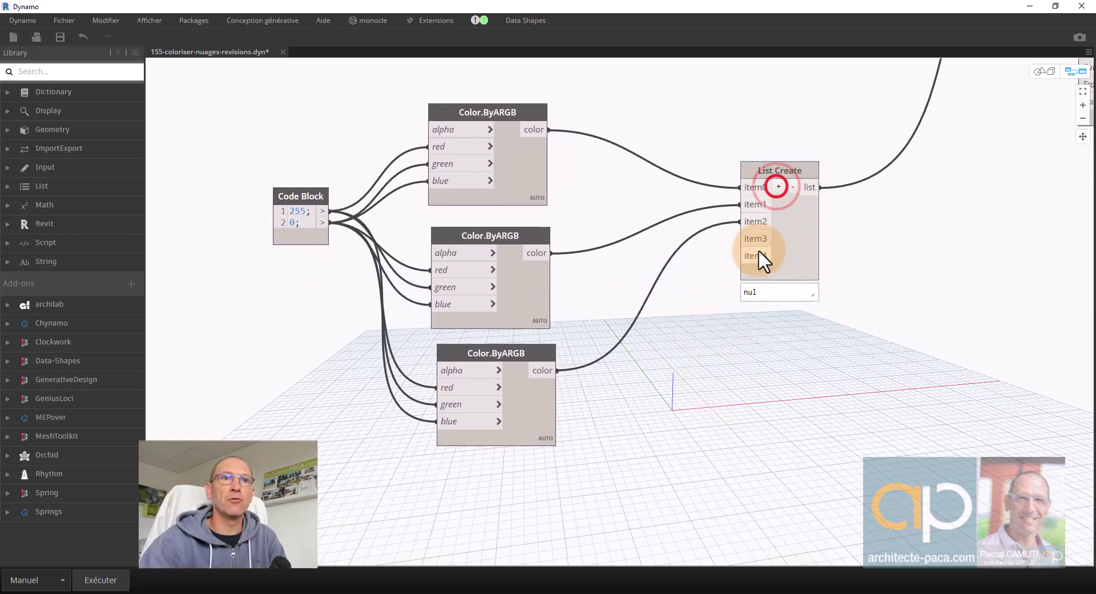
click(793, 187)
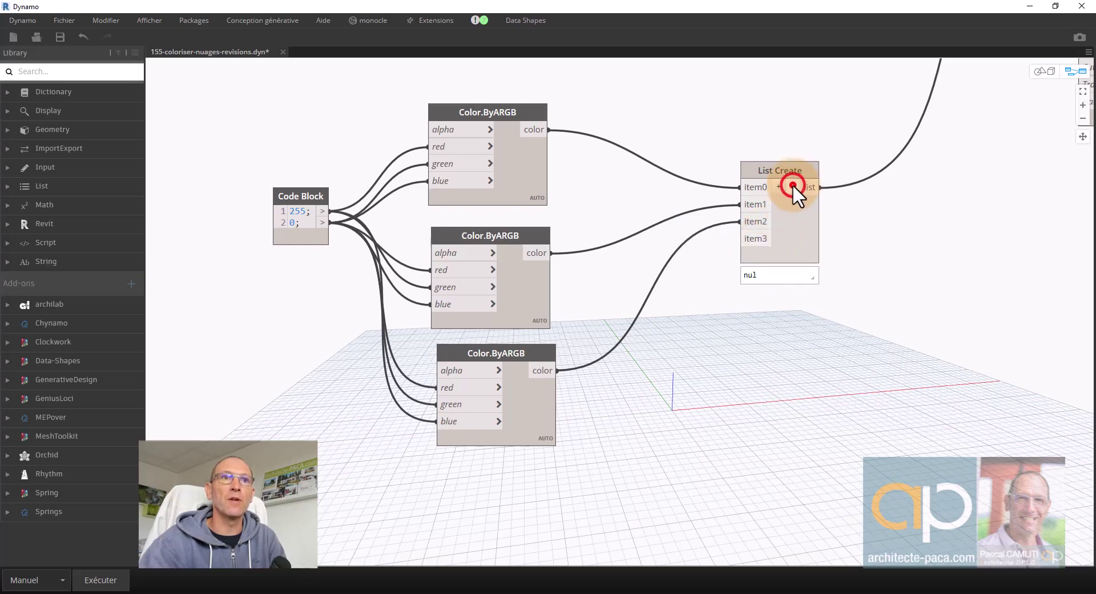
click(792, 186)
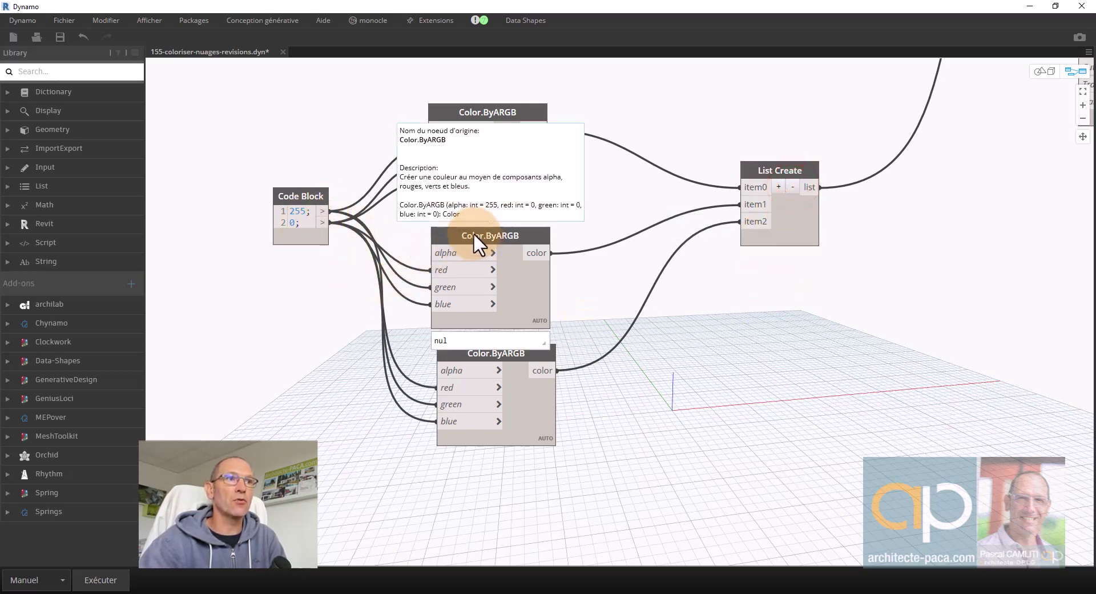
Step: Duplicate the lowest Color.ByARGB node, place the copy beneath it and add an item3 input to List Create
click(522, 353)
key(ctrl+c)
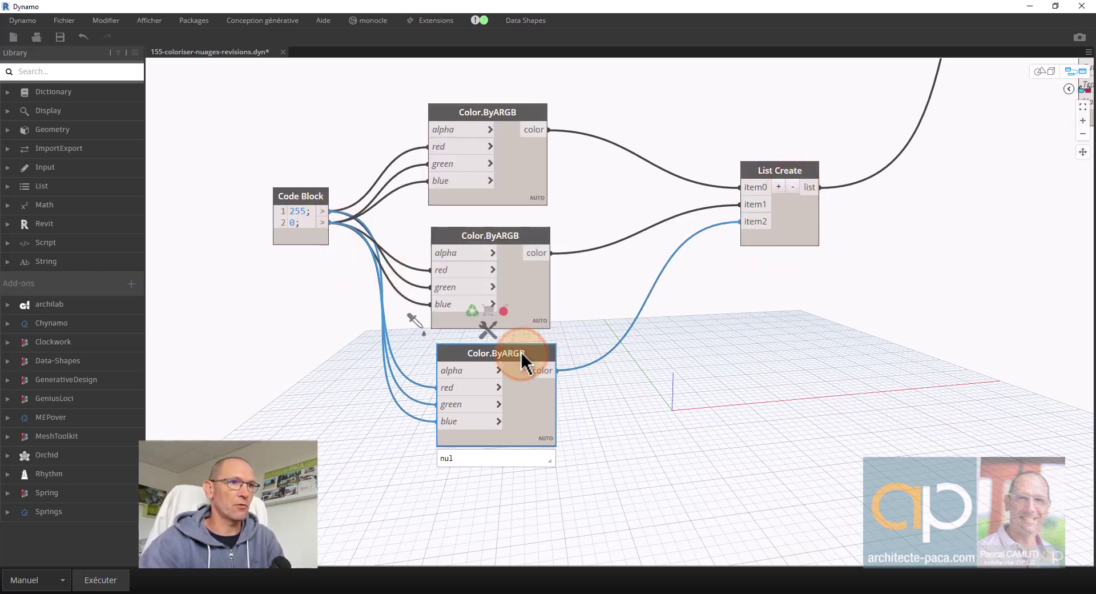
key(ctrl+v)
drag(621, 361, 474, 464)
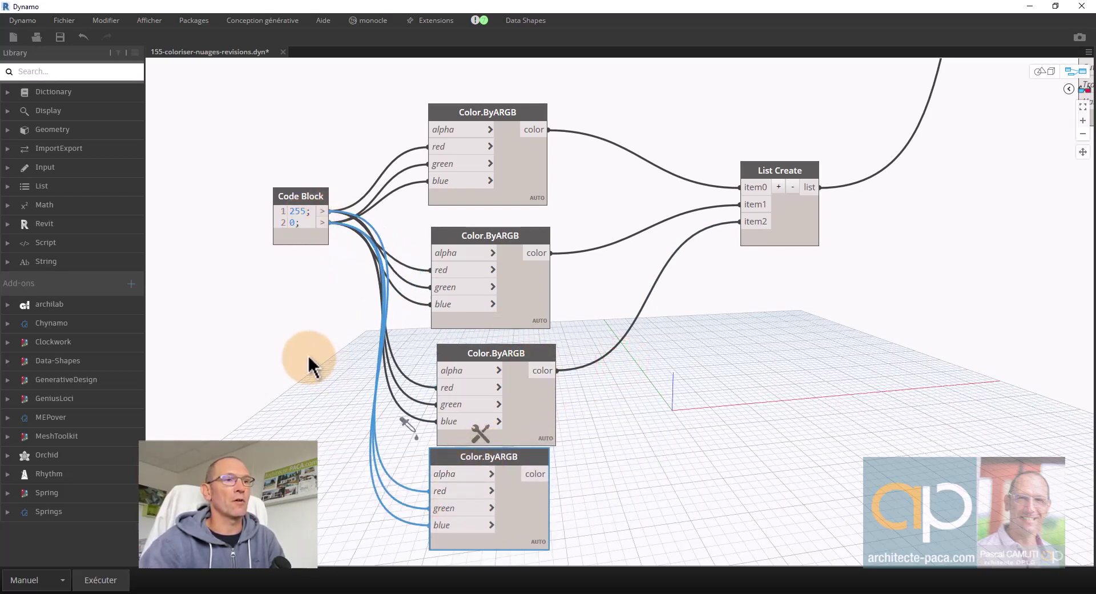
drag(496, 459, 517, 470)
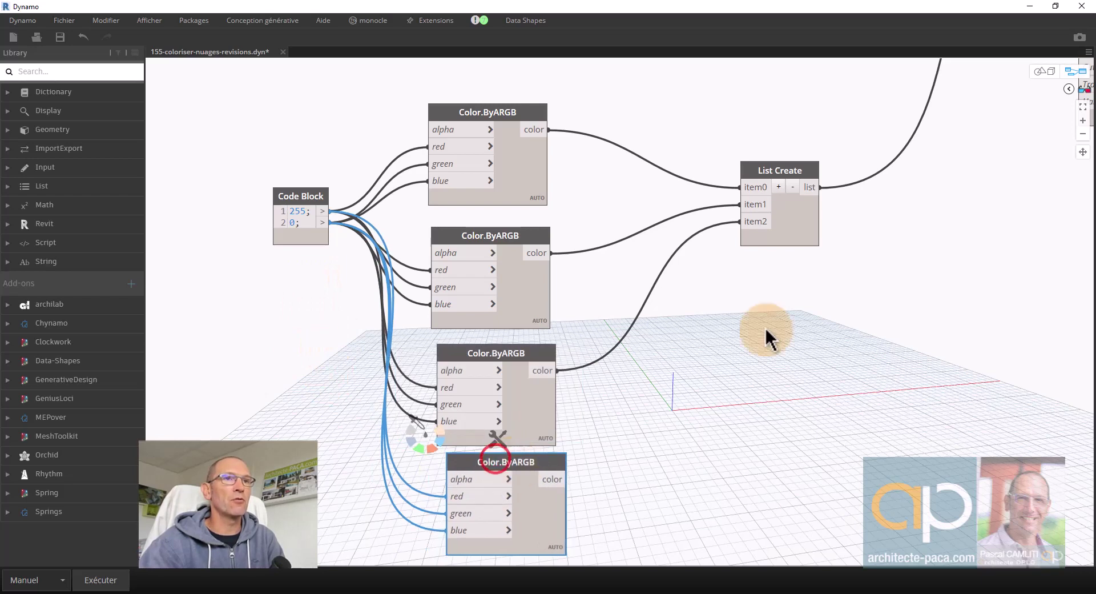
click(779, 187)
Step: Disconnect the red, green and blue inputs of the copied Color.ByARGB node from the Code Block
middle_drag(771, 353, 774, 274)
middle_drag(657, 398, 659, 422)
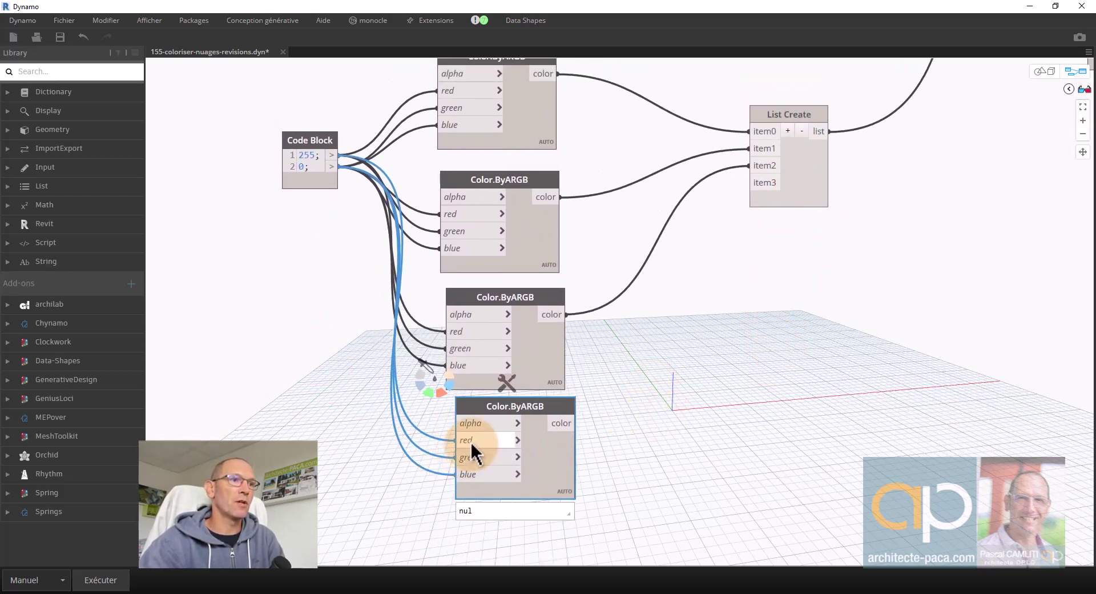
click(466, 441)
click(378, 411)
click(482, 457)
click(385, 455)
click(481, 473)
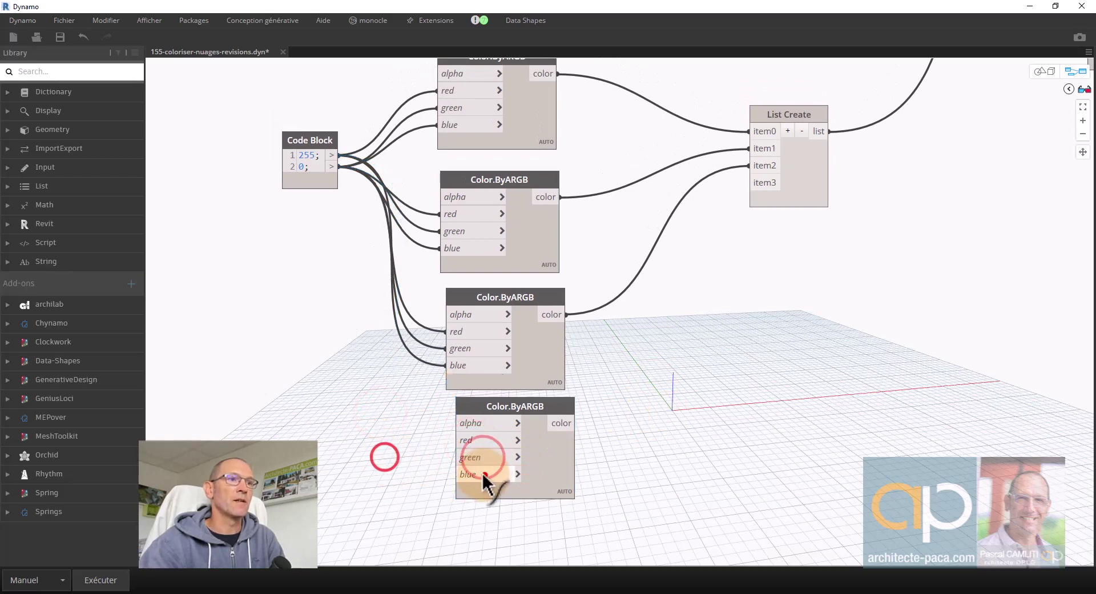
click(371, 461)
Step: Add a Number Slider node and place it beside the copied Color.ByARGB node
right_click(332, 431)
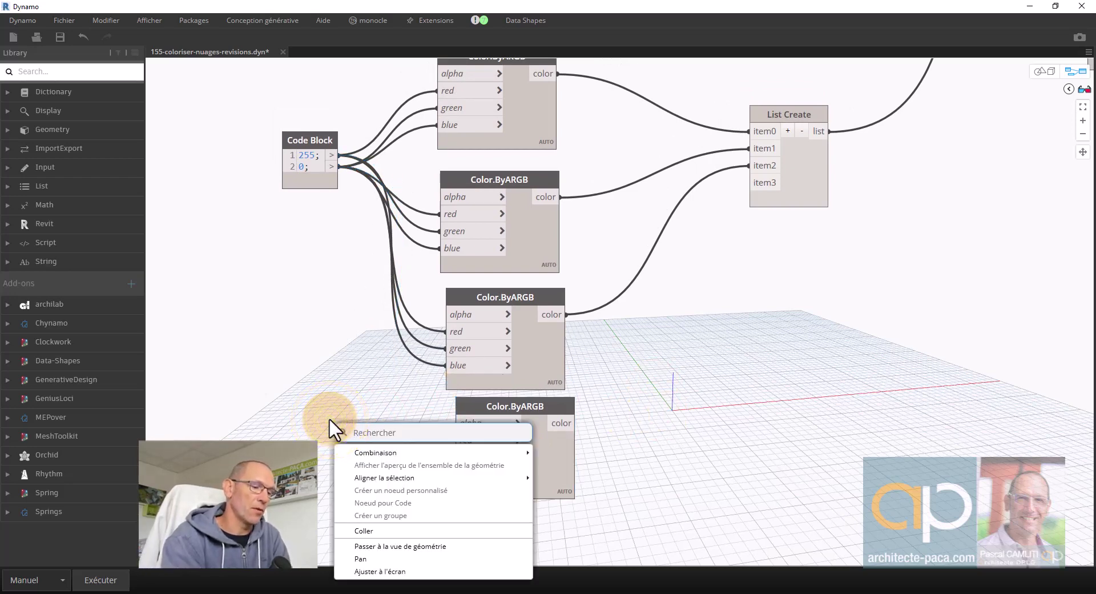
text(number)
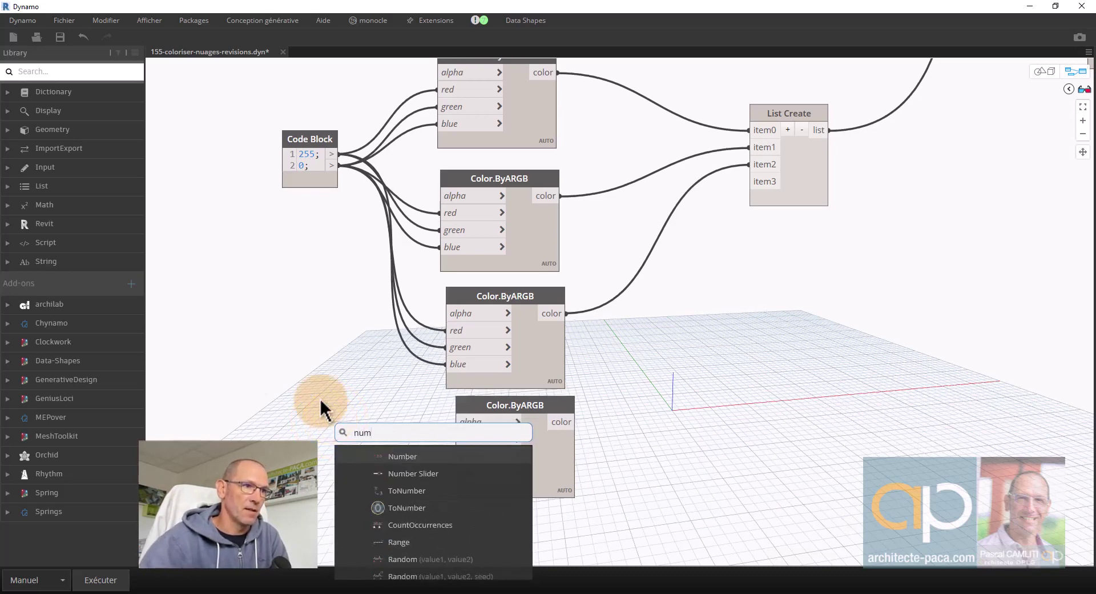
click(442, 471)
drag(496, 489, 308, 407)
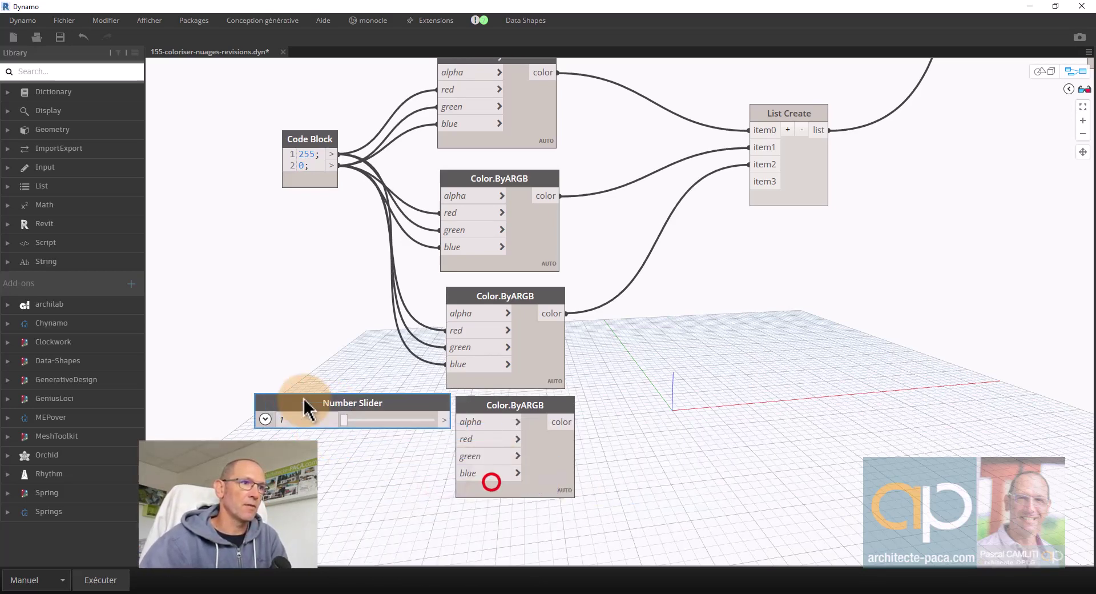
Step: Set the Number Slider's maximum to 255 and its step to 1, move it clear and collapse its settings
click(262, 419)
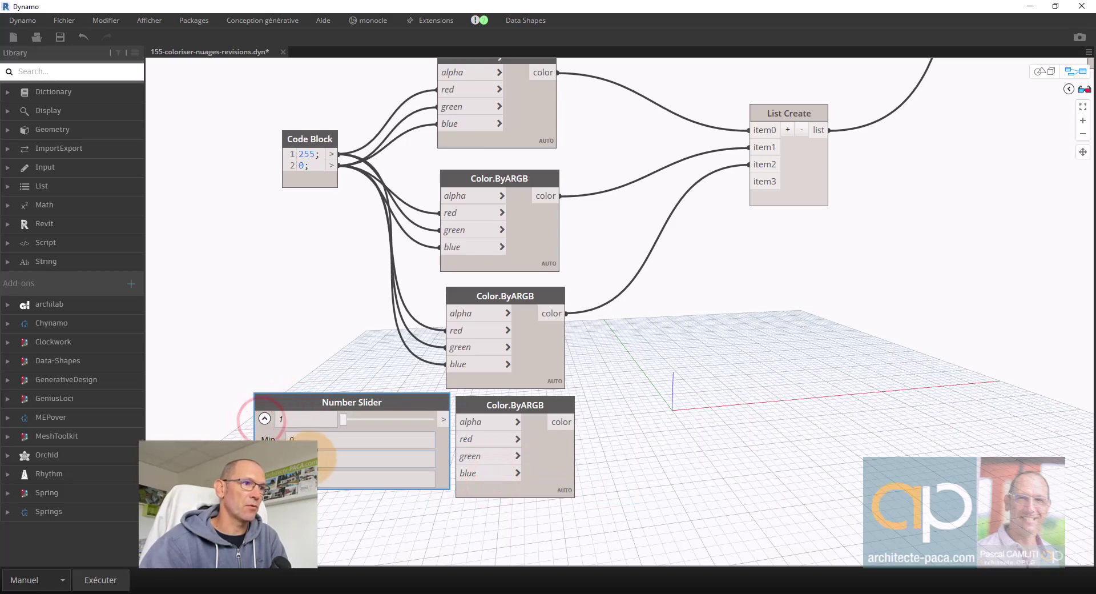
drag(313, 459, 269, 460)
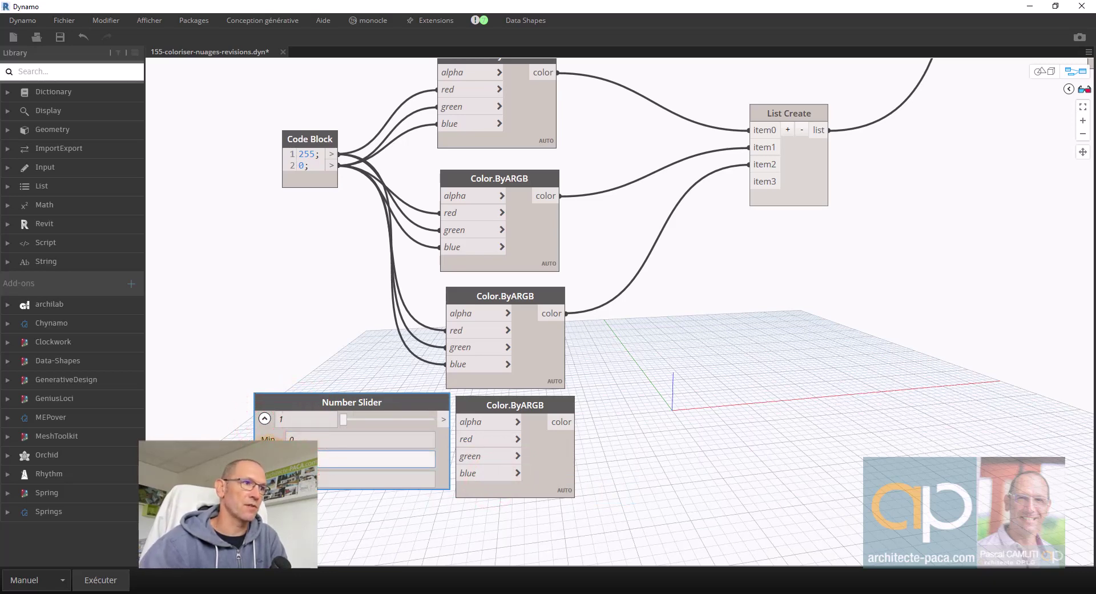
click(315, 479)
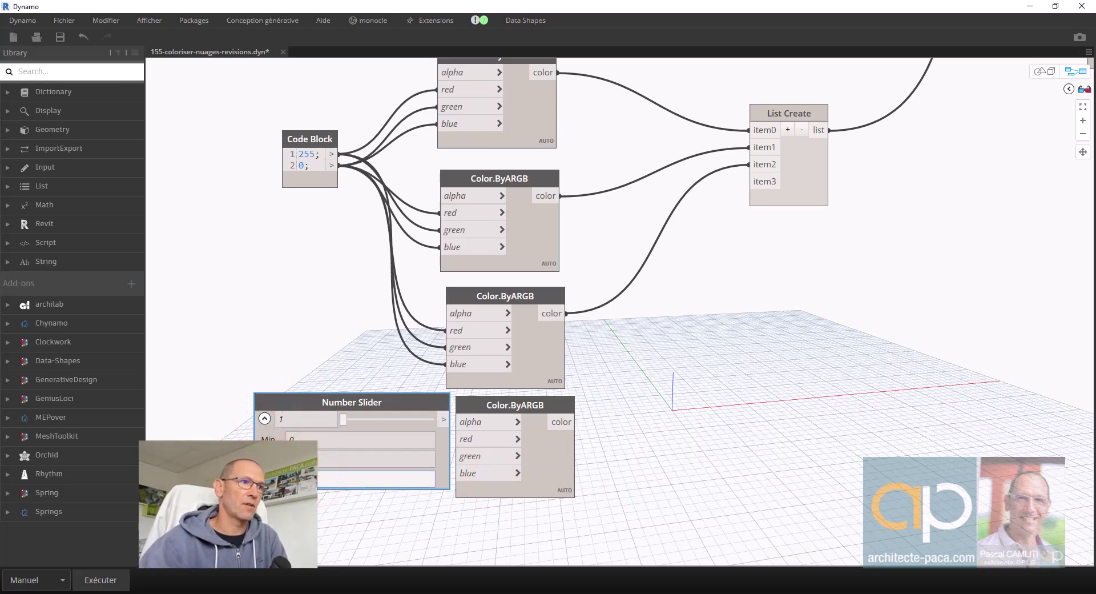
drag(409, 407, 328, 358)
click(185, 367)
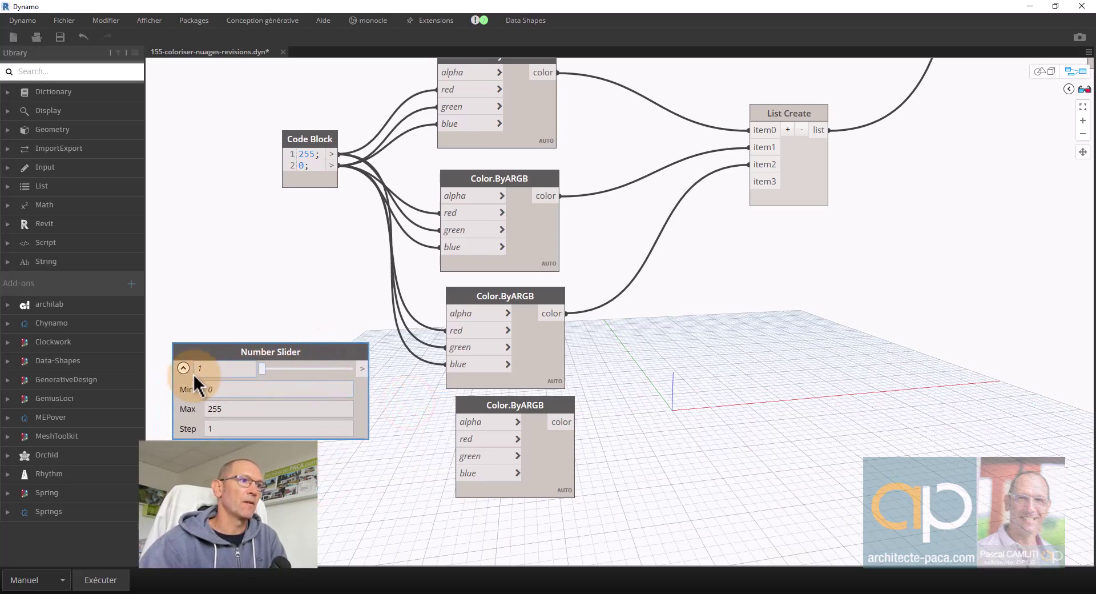
Step: Connect the Number Slider to the copied Color.ByARGB node's red input and a duplicate slider to its green input
click(369, 370)
click(457, 439)
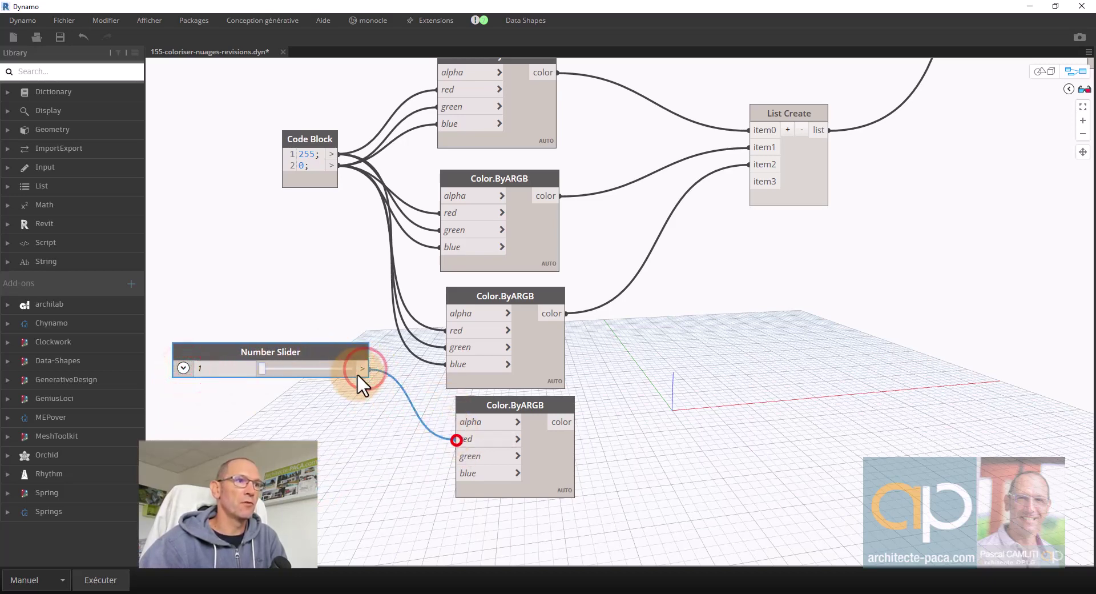
key(ctrl+c)
key(ctrl+v)
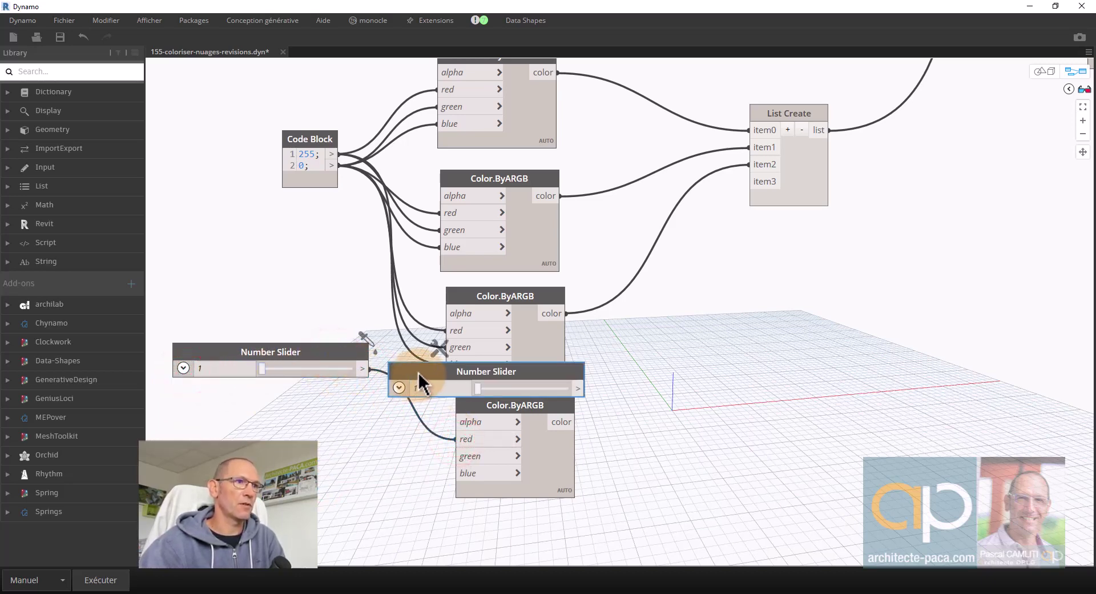
drag(419, 372, 191, 424)
click(380, 434)
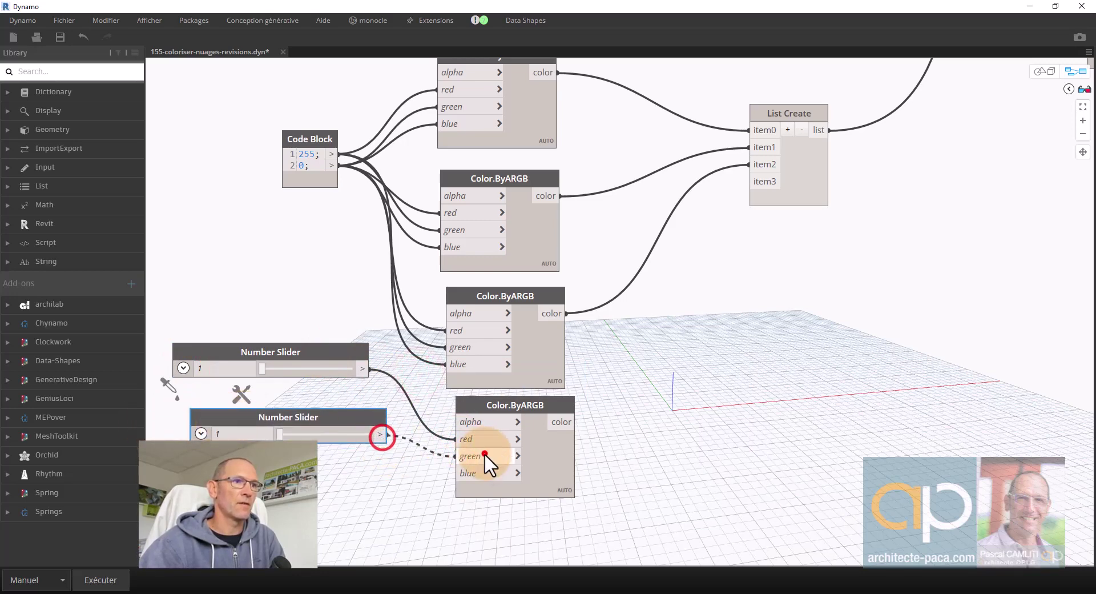
click(485, 455)
Step: Connect another duplicate slider to the blue input of the copied Color.ByARGB node, and its color output to item3 of List Create
drag(293, 417, 281, 415)
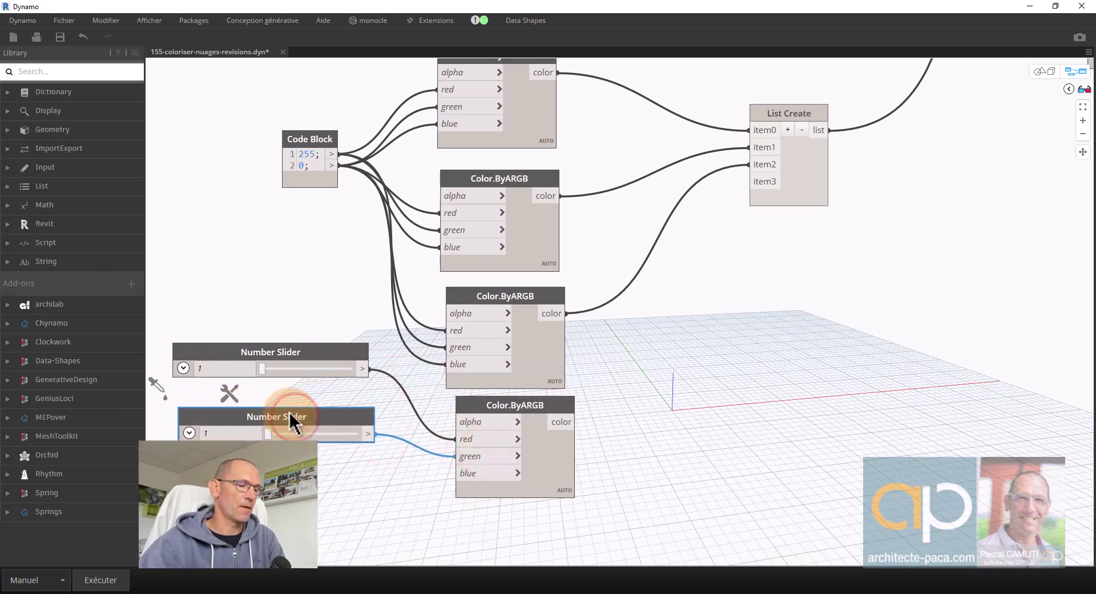
key(ctrl+c)
key(ctrl+v)
drag(422, 443, 207, 467)
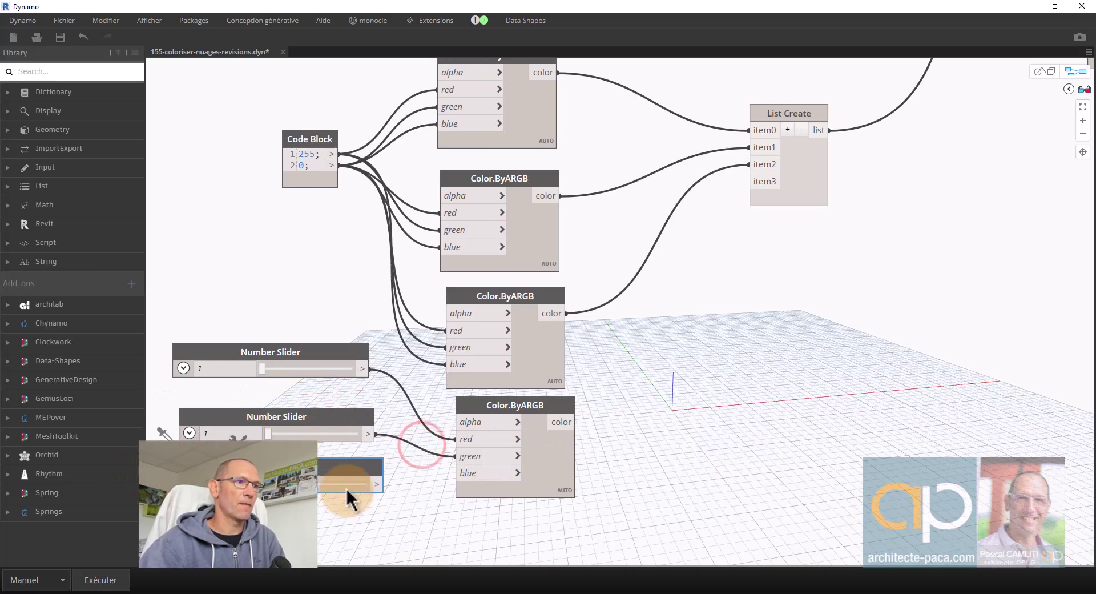
click(380, 483)
click(455, 472)
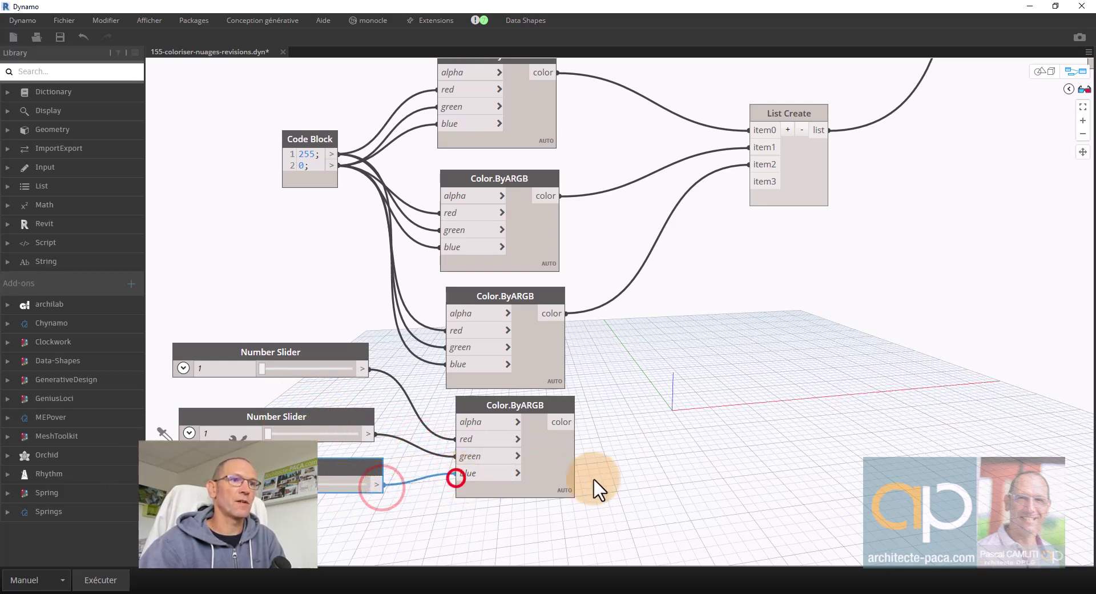
click(577, 421)
click(764, 182)
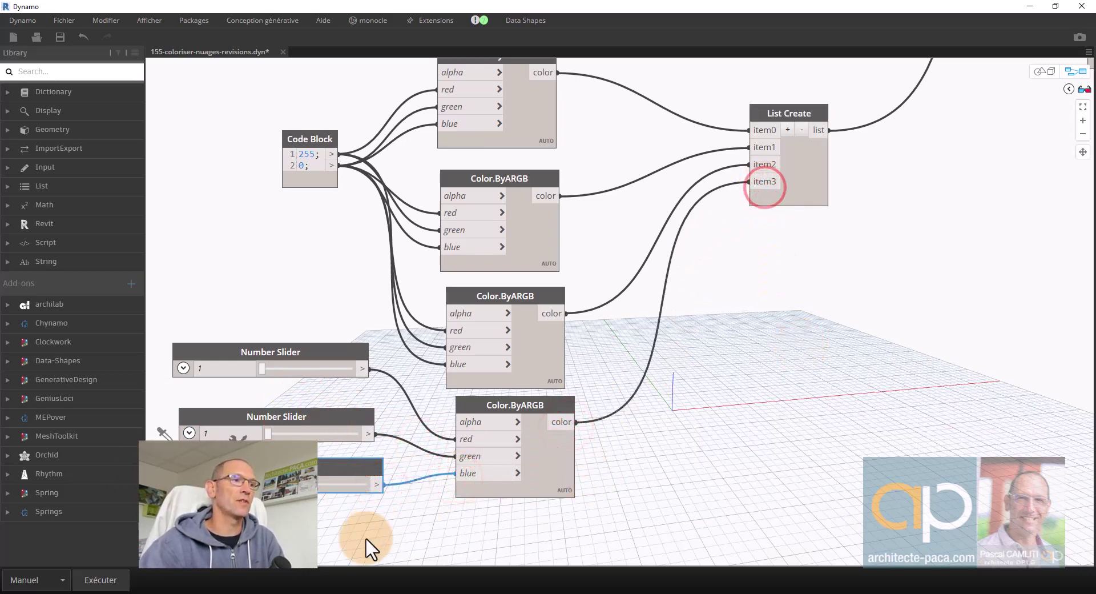
Step: Set the Number Slider feeding red to 45 and the one feeding green to 106, and save the script
click(265, 369)
drag(265, 369, 277, 369)
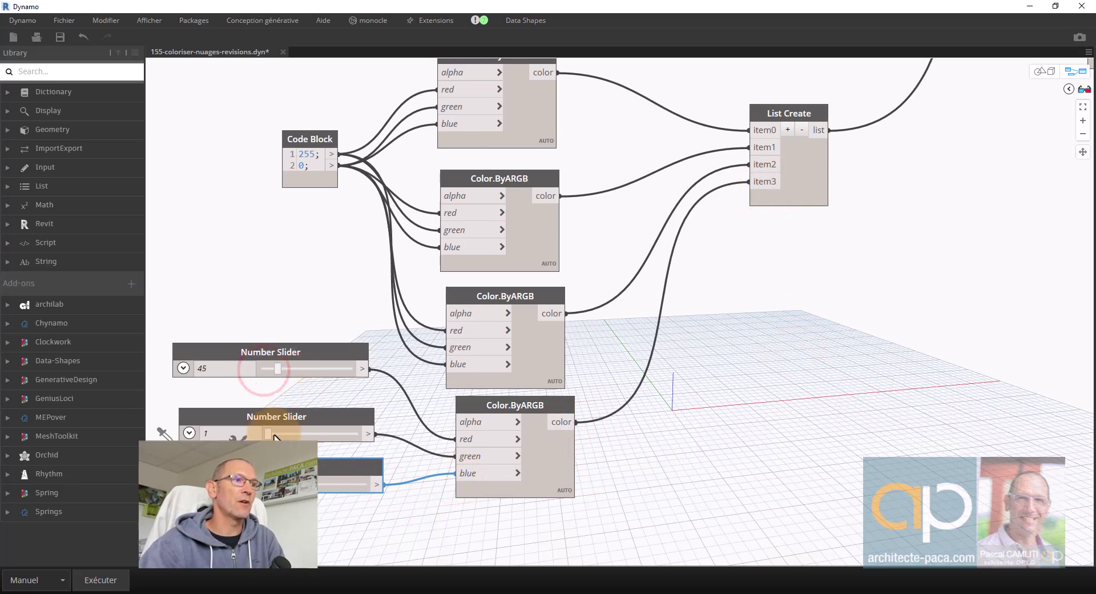
drag(270, 433, 305, 433)
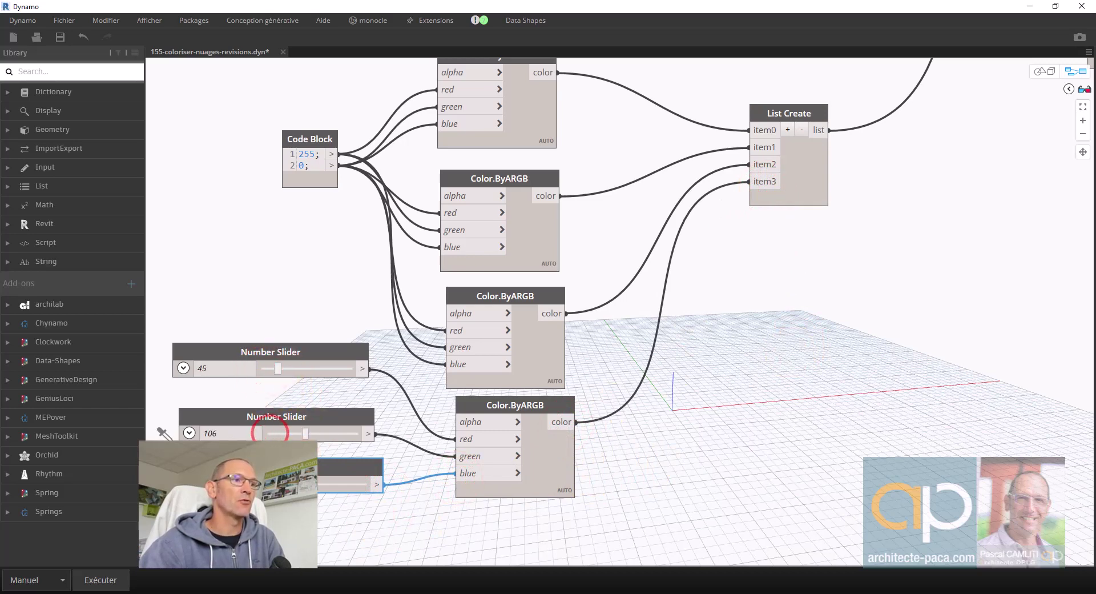
click(400, 519)
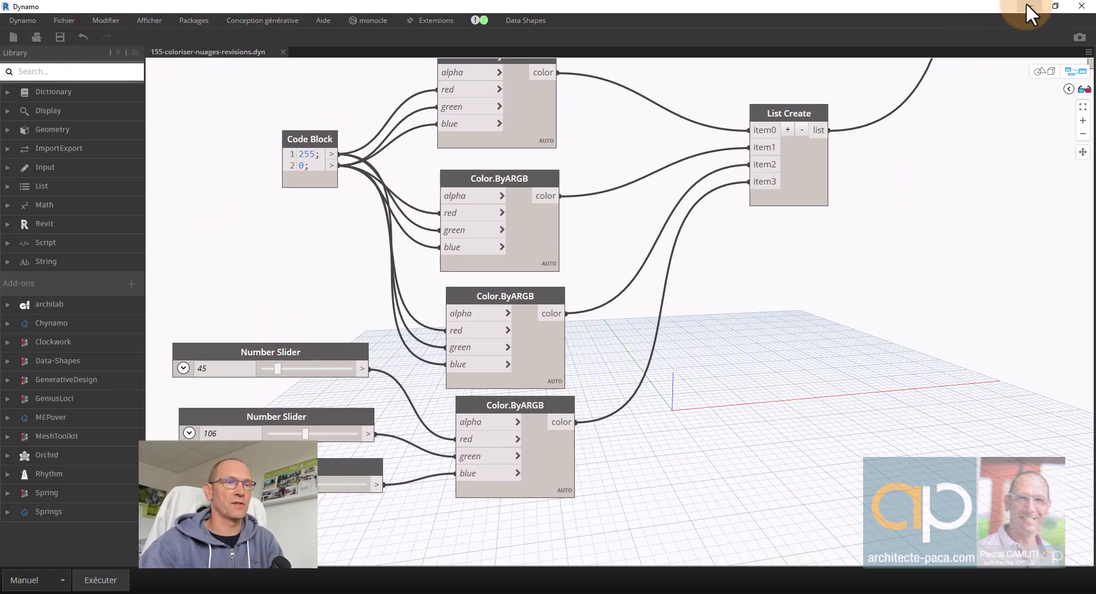
Step: Close Dynamo to return to Revit and add a fourth revision to the project's sheet revisions
click(1078, 7)
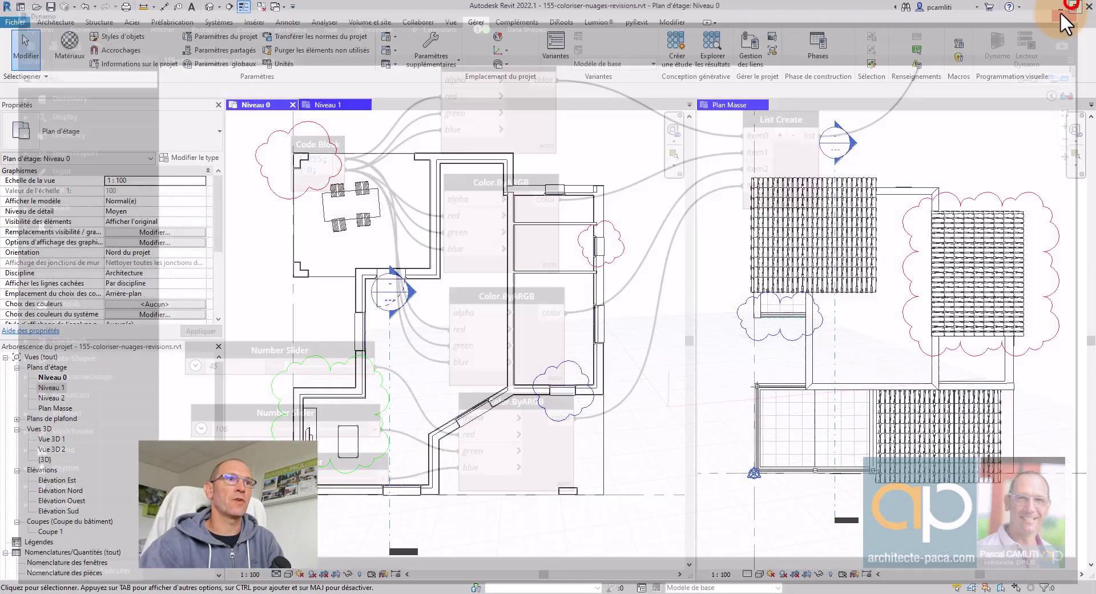
click(969, 146)
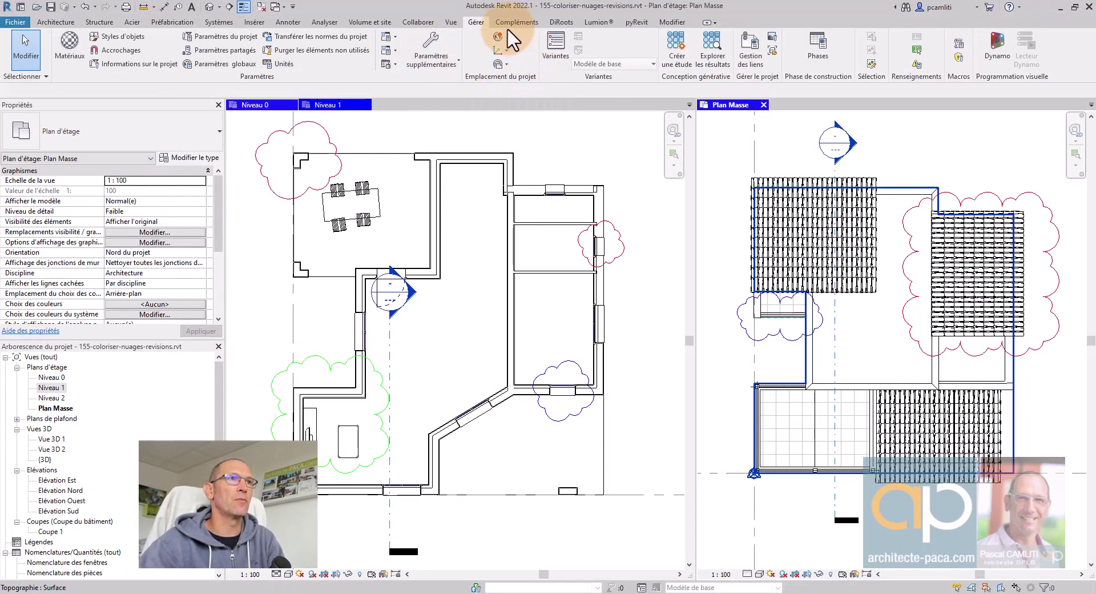
click(450, 21)
click(720, 48)
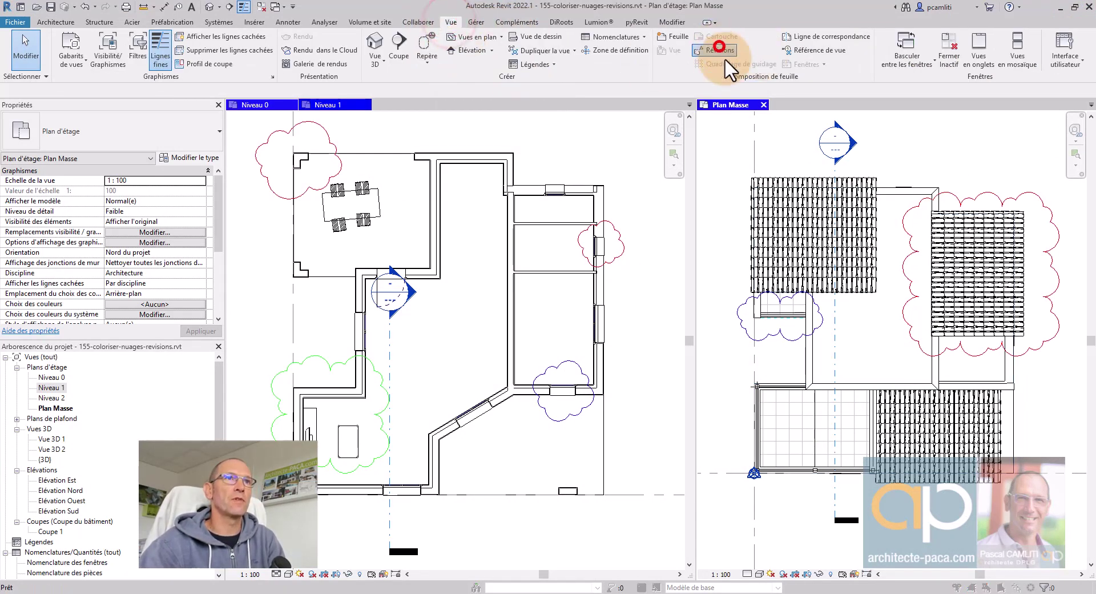
click(746, 177)
click(642, 429)
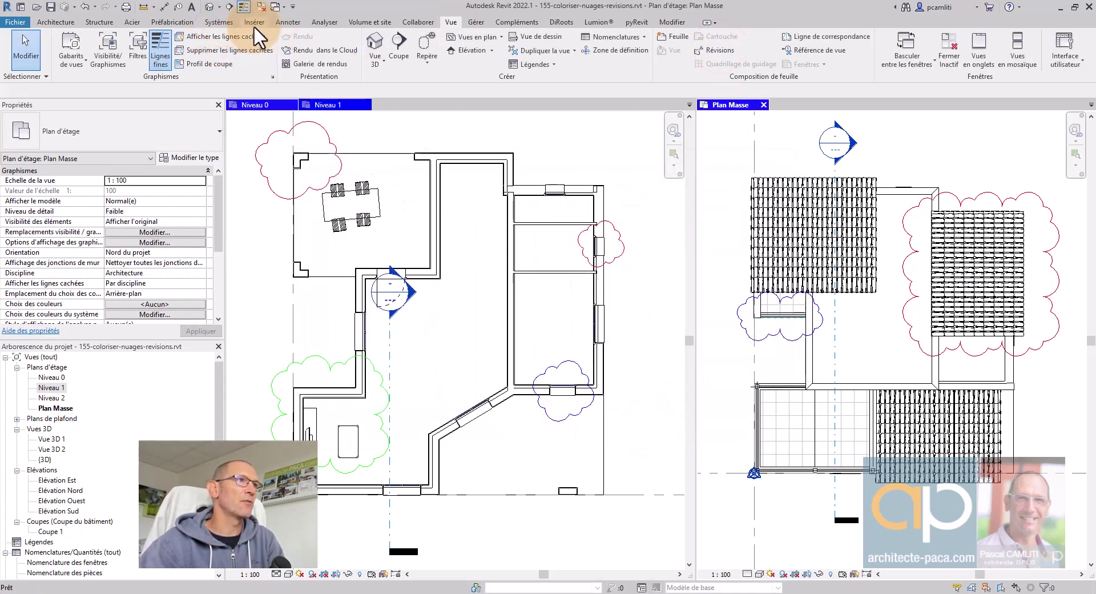
click(286, 22)
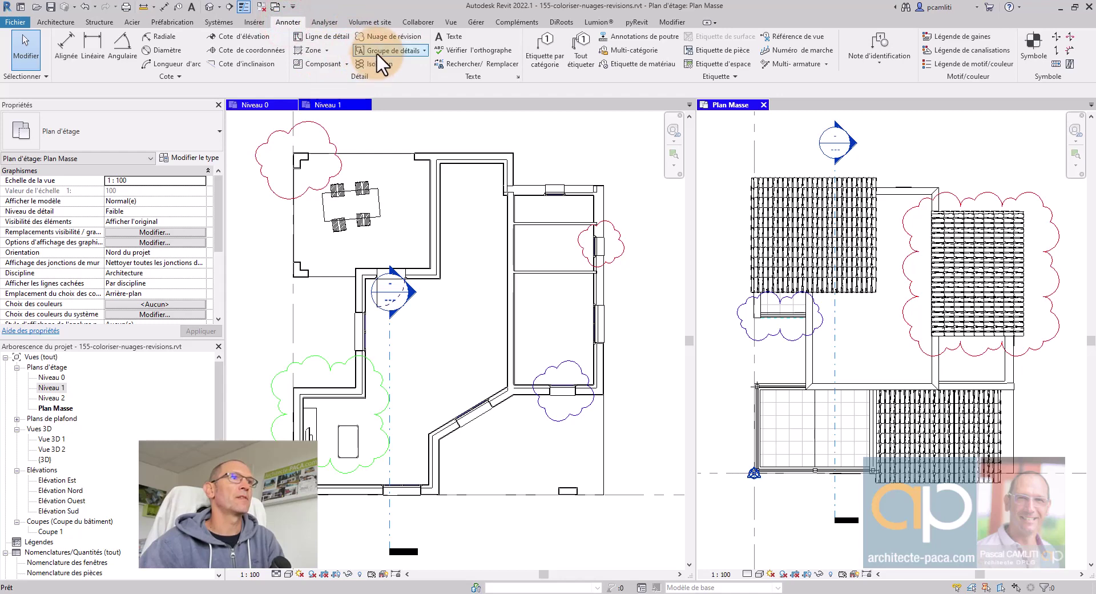
click(375, 35)
click(432, 386)
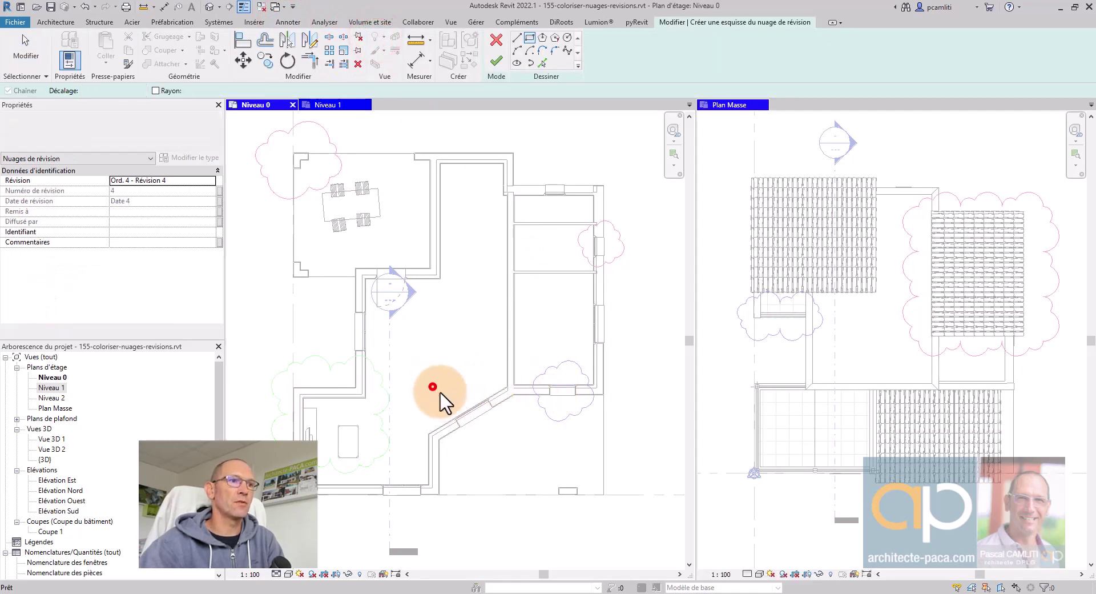
click(480, 381)
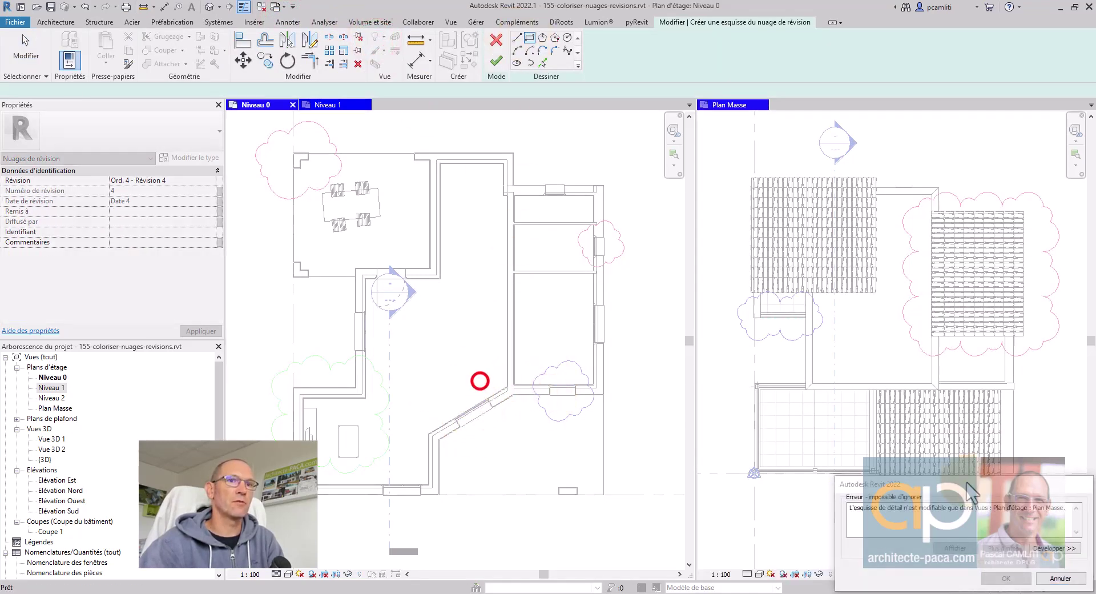
click(1060, 578)
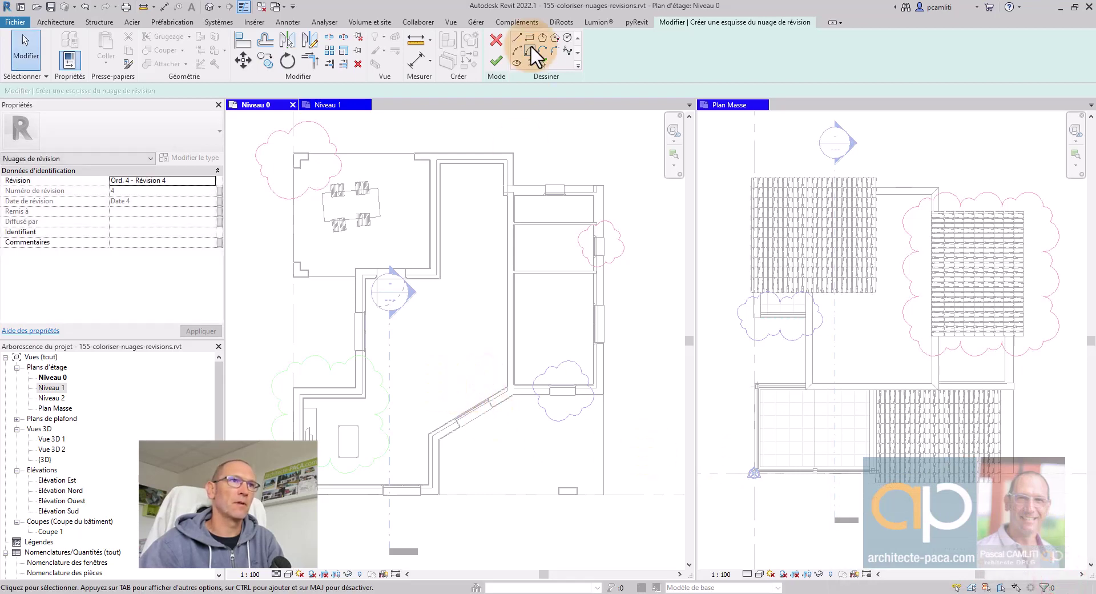
click(531, 38)
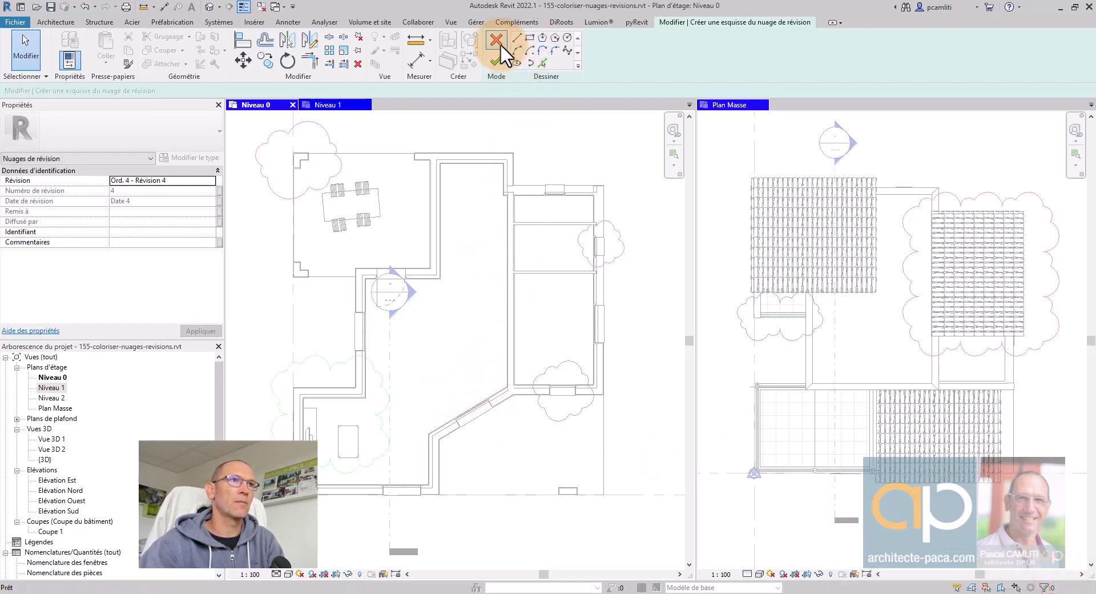
click(498, 41)
Step: Draw a rectangular revision cloud for Révision 4 around the window in the diagonal wall on the Niveau 0 plan
click(380, 39)
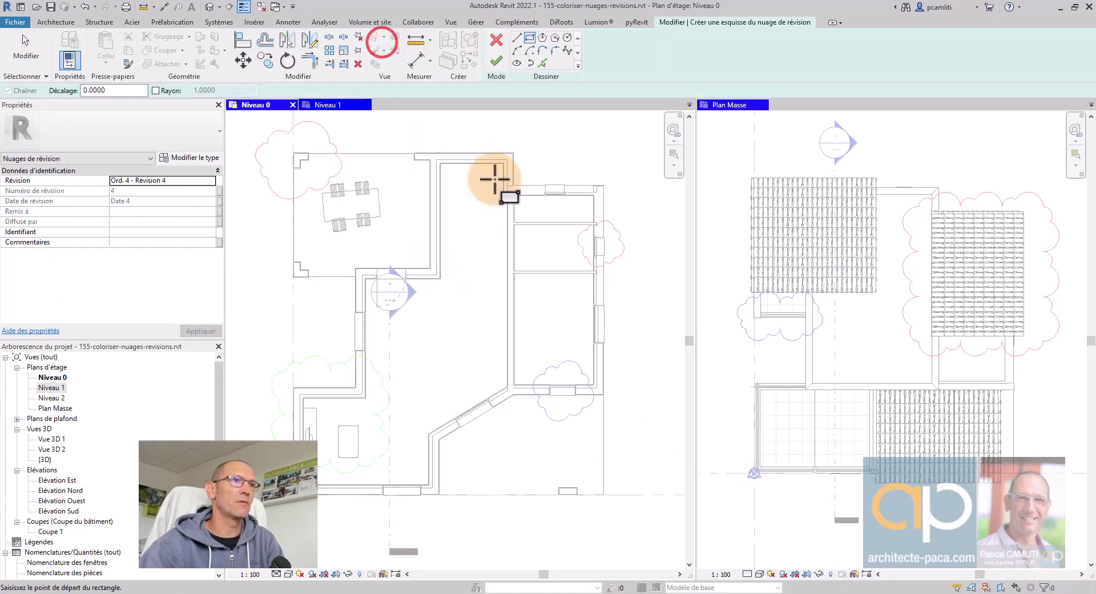
click(408, 392)
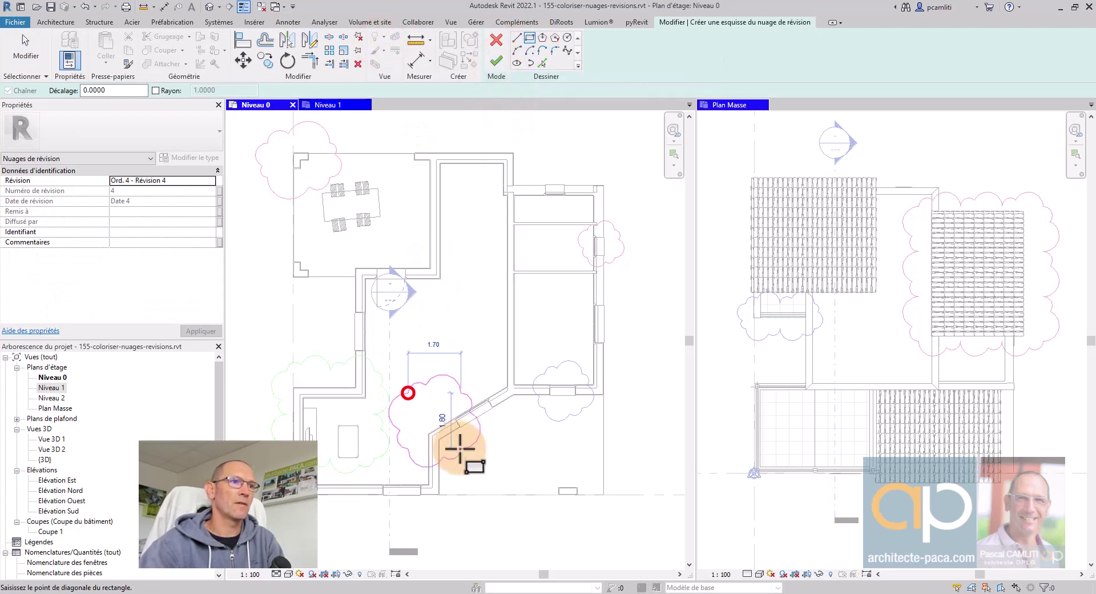
click(479, 436)
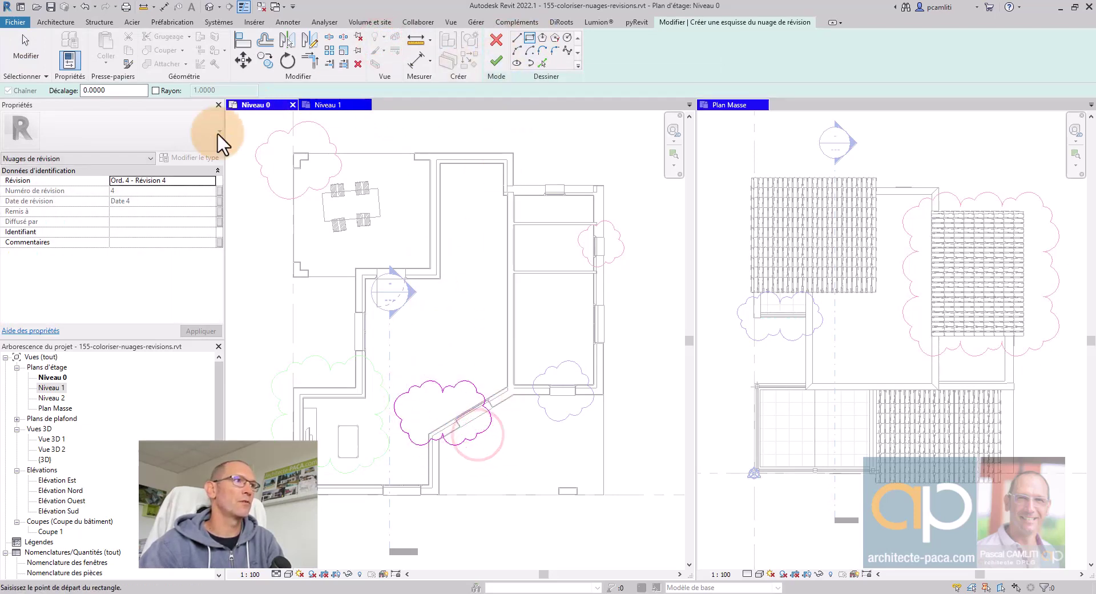
click(504, 66)
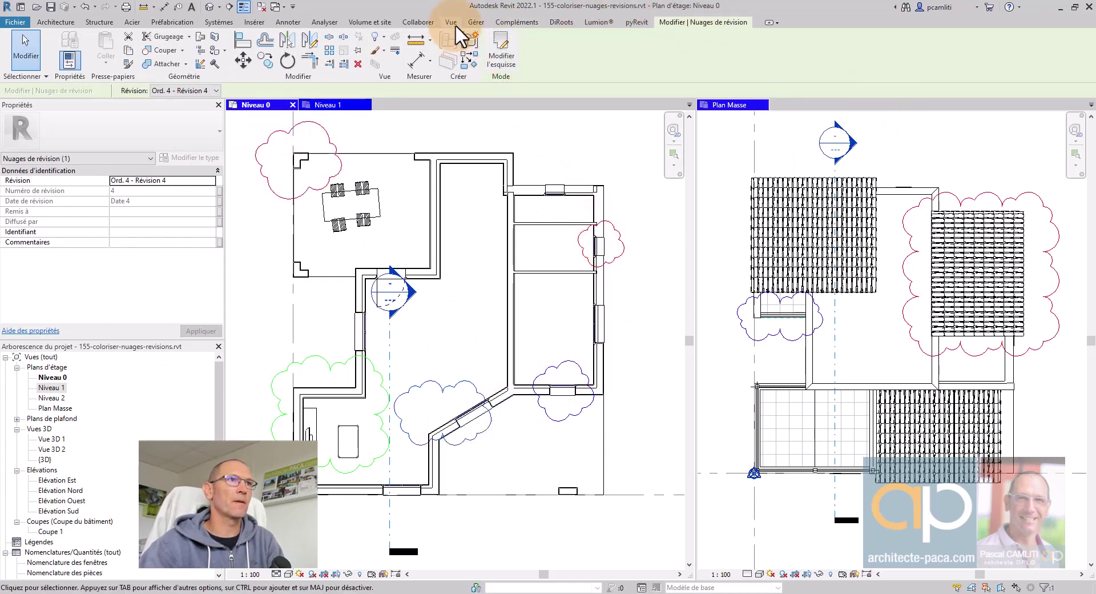
Step: Open Dynamo Player and run the 155-coloriser-nuages-revisions script on the project
click(476, 22)
click(1022, 57)
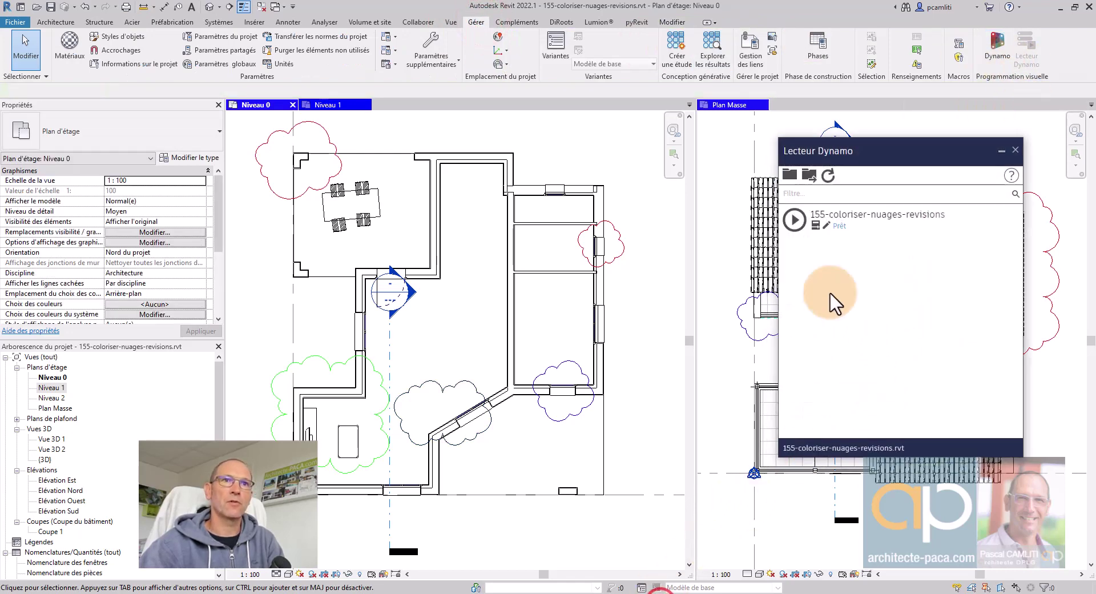
click(795, 219)
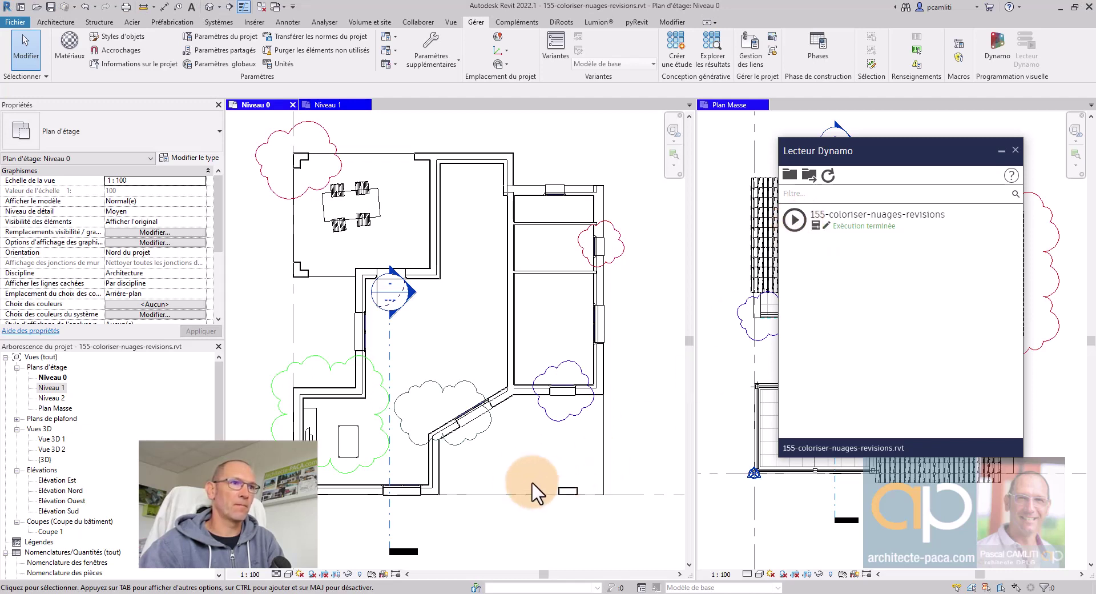
Step: Turn off Thin Lines and examine the colour and revision of the new cloud at the diagonal wall
click(484, 459)
scroll(485, 460, up, 5)
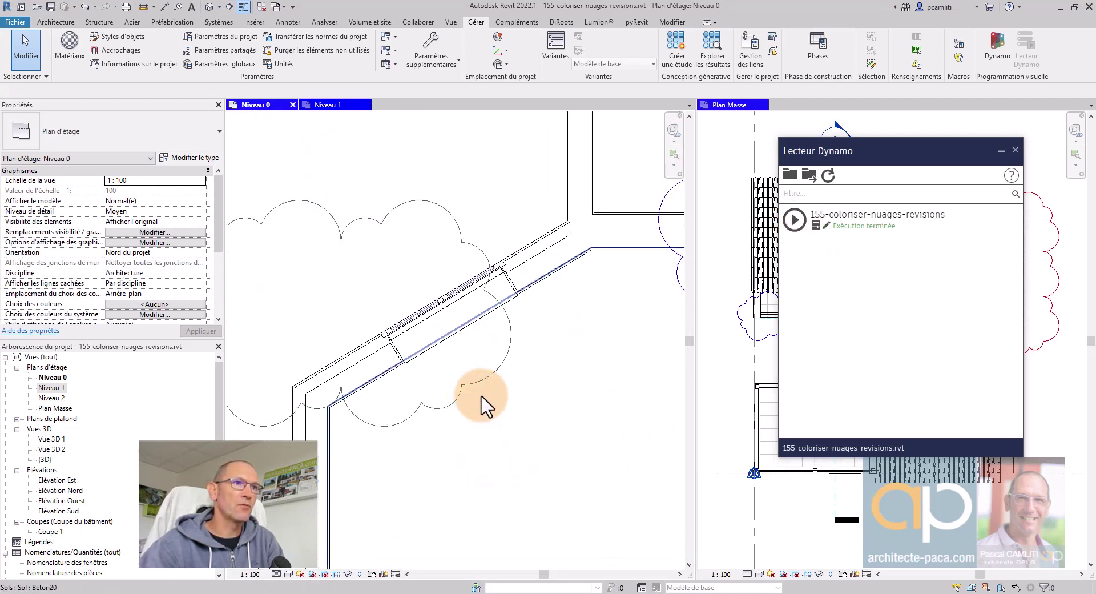
scroll(482, 399, up, 3)
scroll(457, 382, up, 3)
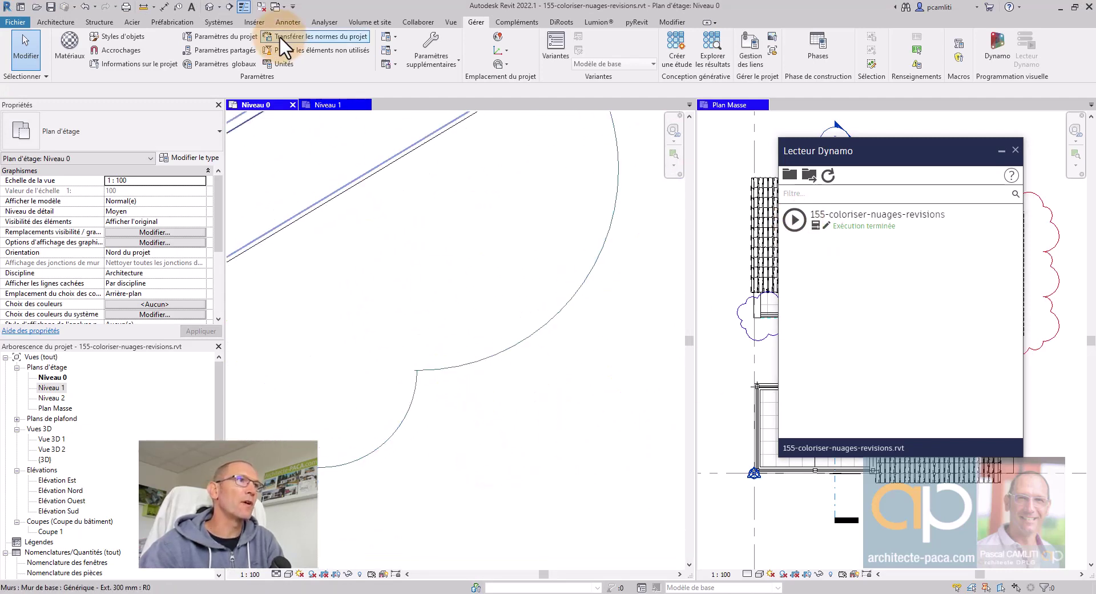
click(247, 8)
scroll(526, 404, down, 5)
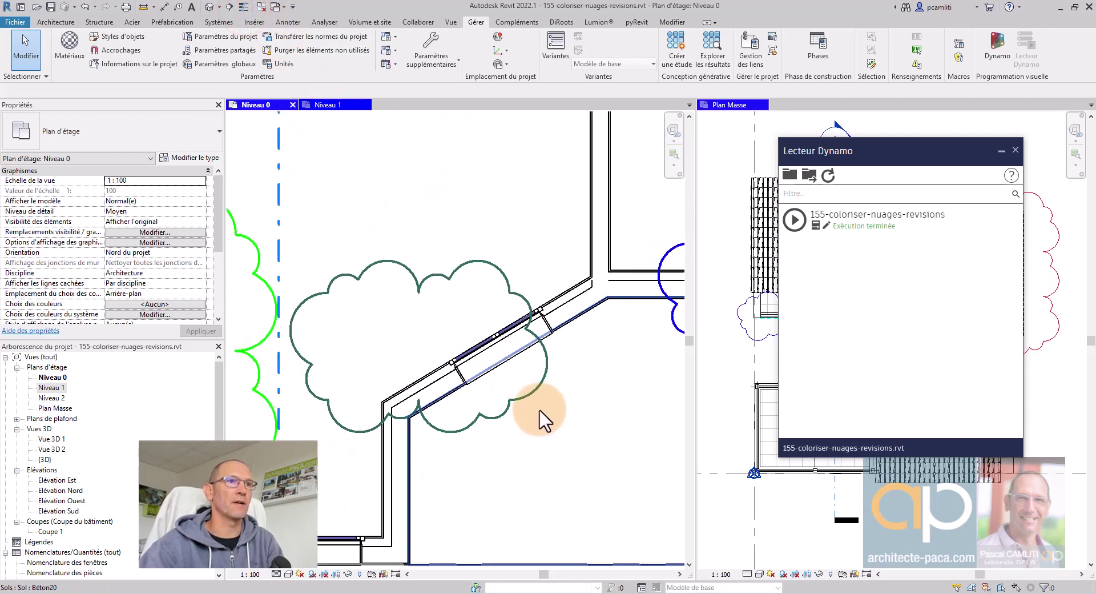
scroll(625, 408, down, 2)
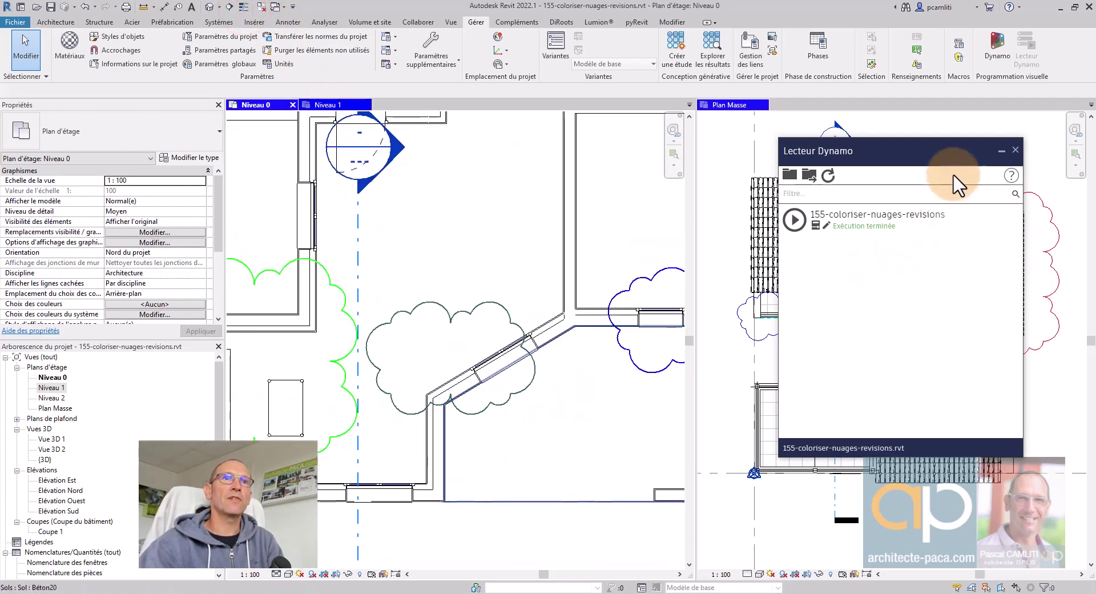
scroll(509, 325, down, 3)
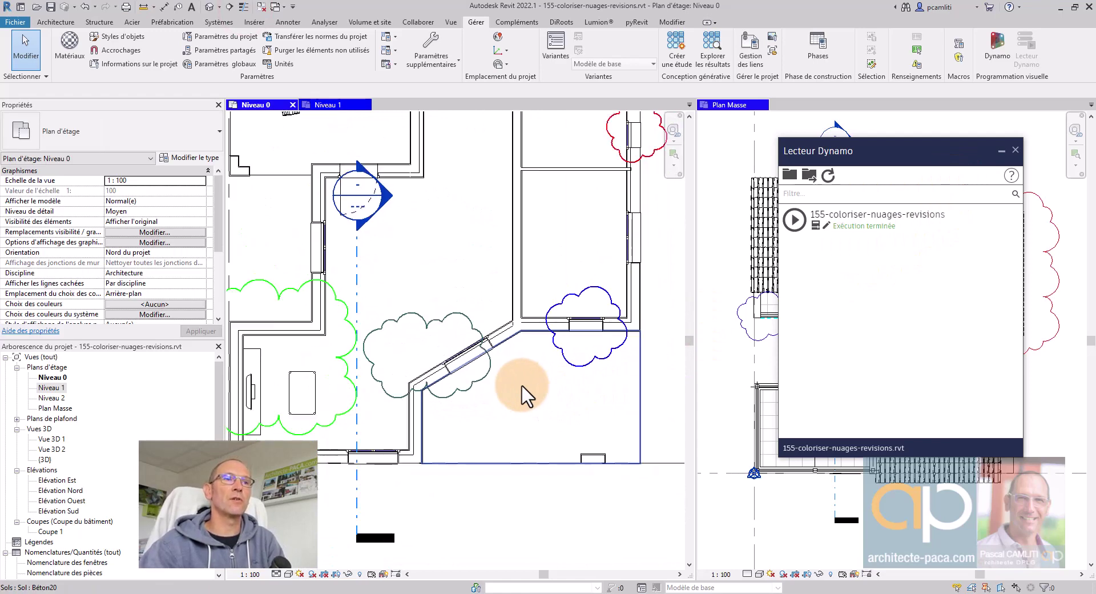
click(487, 377)
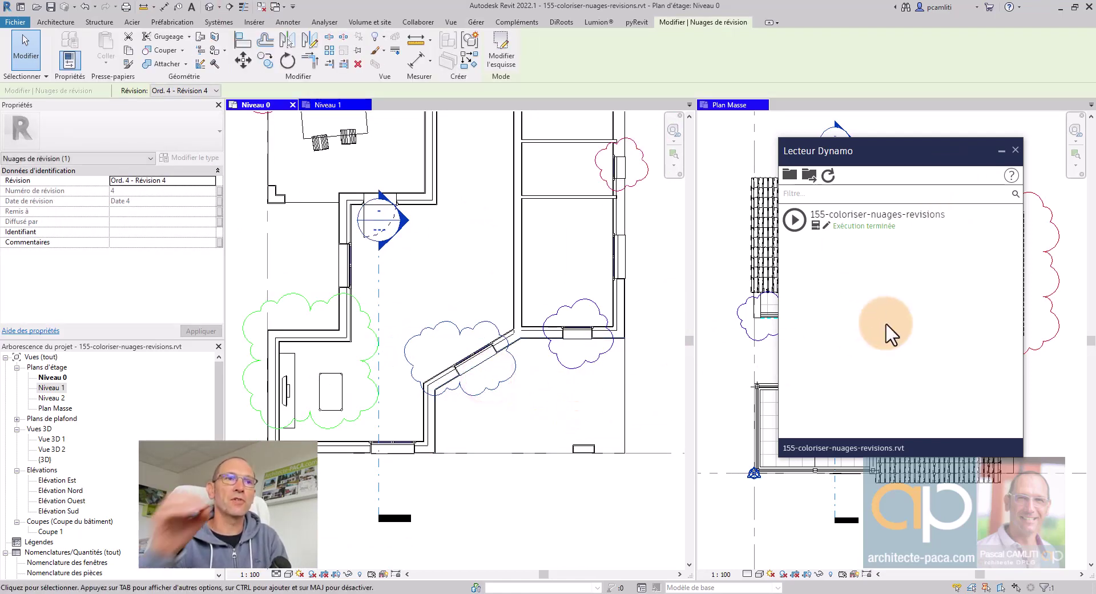
Step: Reopen 155-coloriser-nuages-revisions for editing from Dynamo Player, minimize the player and examine the complete node graph
click(827, 225)
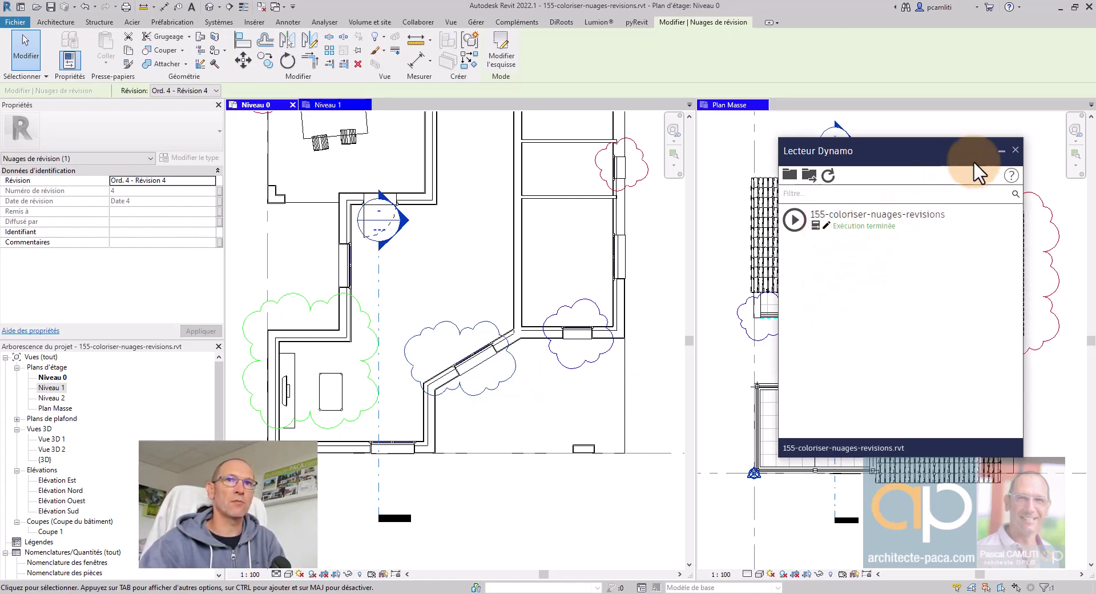
click(1002, 152)
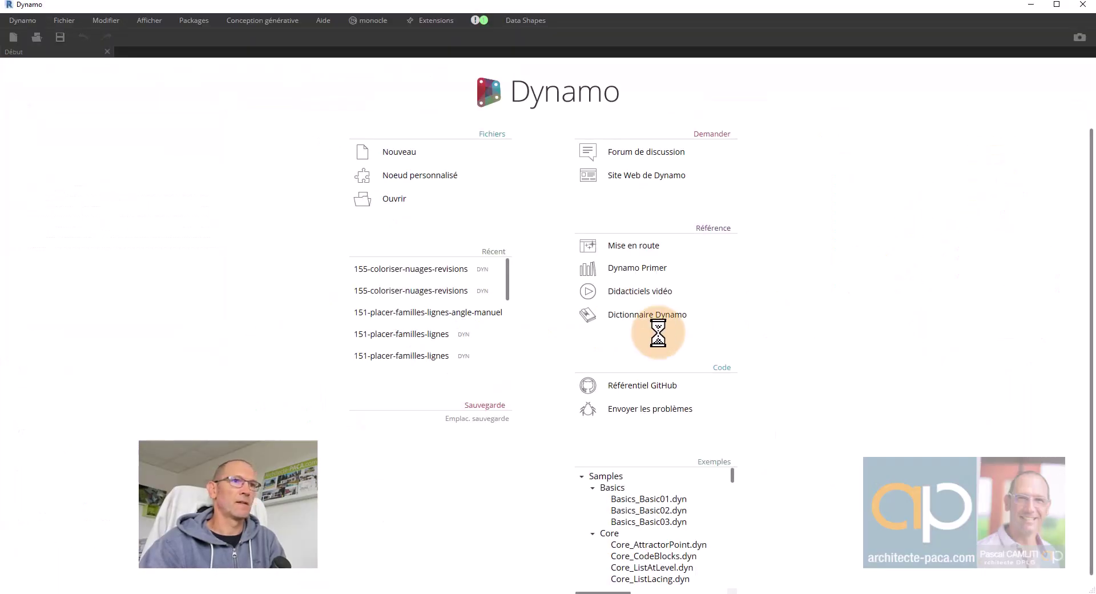
click(445, 268)
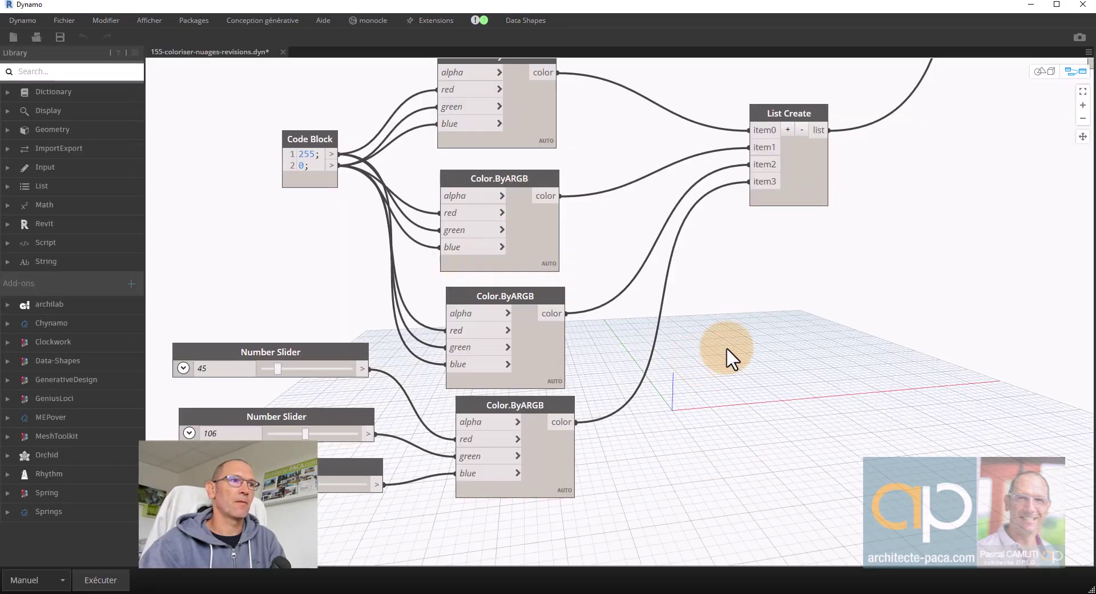
scroll(748, 334, down, 10)
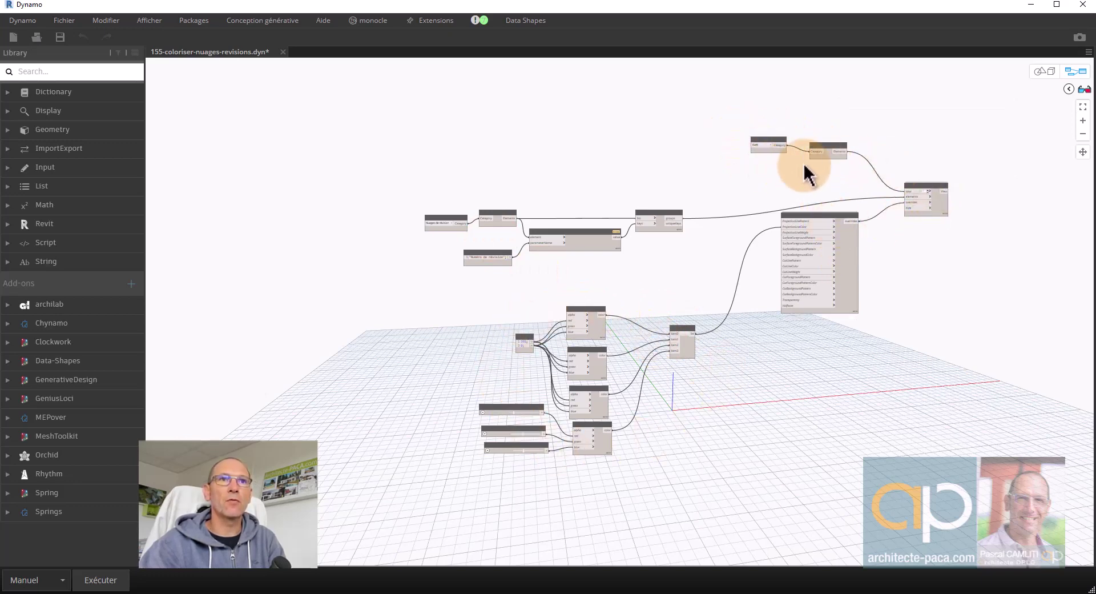
Step: Close the script with its changes saved and exit Dynamo to return to the Revit project
click(283, 51)
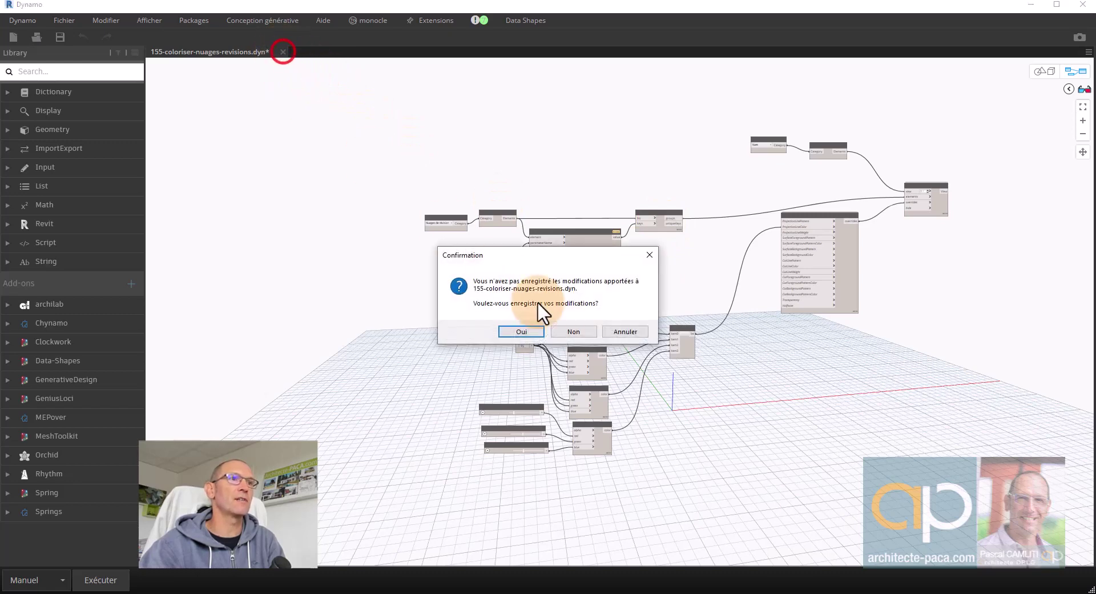
click(519, 330)
click(1082, 5)
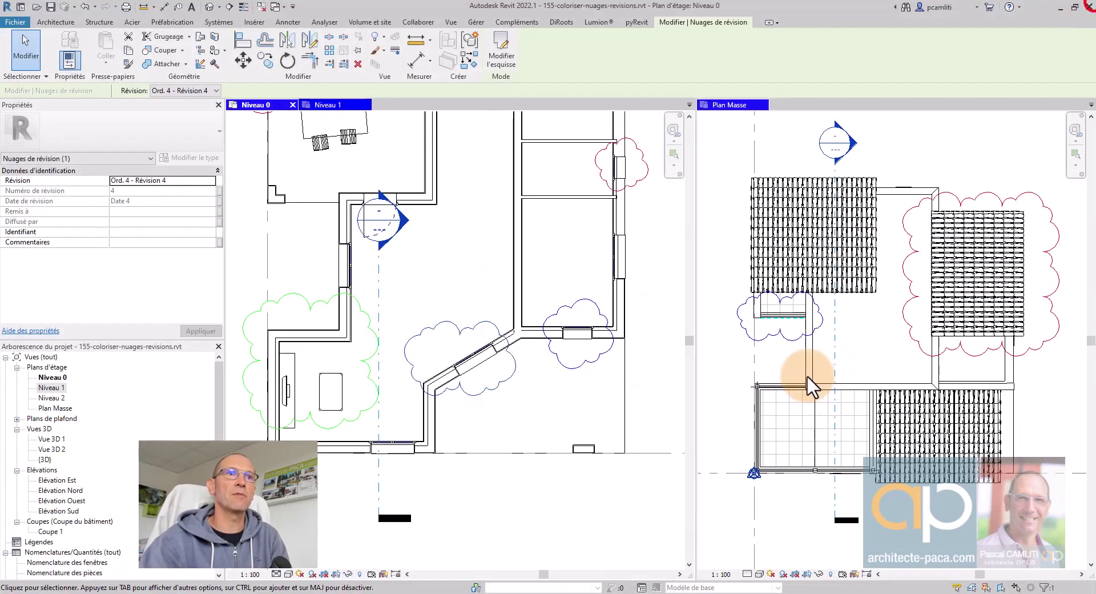